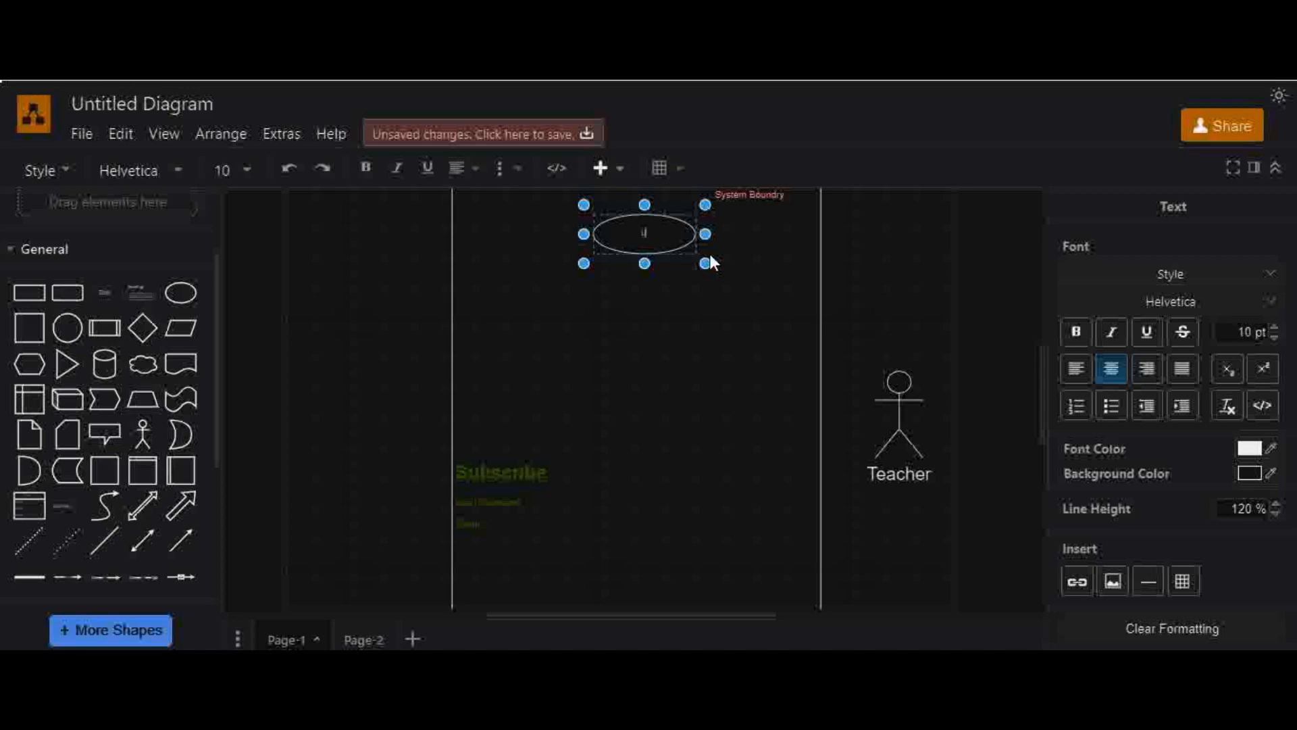
Label the ellipse near the boundary's upper edge "Upload Assignments" and set its font size to 14 pt.
type("Assignment")
key("ctrl+a")
left_click(1276, 327)
left_click(1276, 327)
left_click(1276, 328)
left_click(1276, 327)
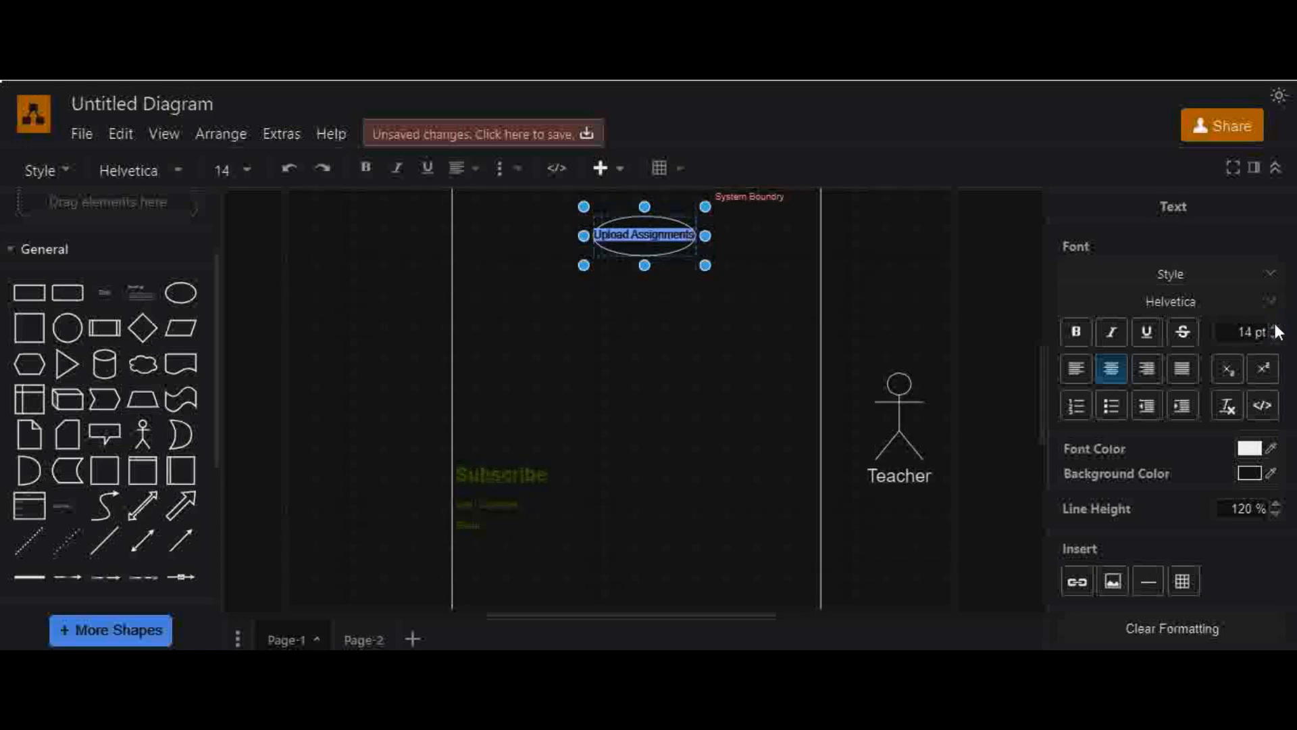
left_click(832, 288)
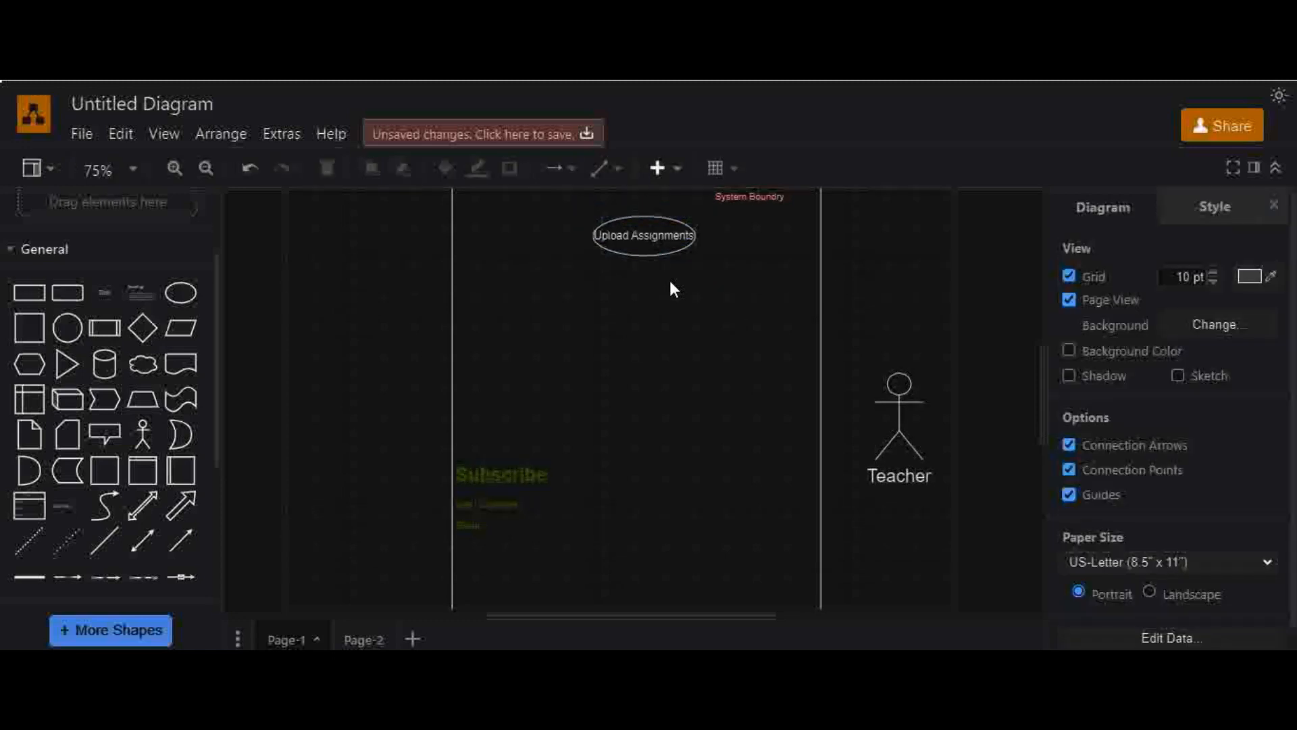
Widen the Upload Assignments ellipse, make four copies of it and spread them out below it inside the system boundary.
left_click(650, 245)
left_click_drag(595, 237, 579, 237)
left_click_drag(696, 257, 742, 376)
key("ctrl+d")
key("ctrl+d")
key("ctrl+d")
key("ctrl+d")
left_click_drag(651, 261, 756, 281)
Relabel the leftmost ellipse copy "Download Assignments" and widen it slightly to fit the text.
double_click(542, 286)
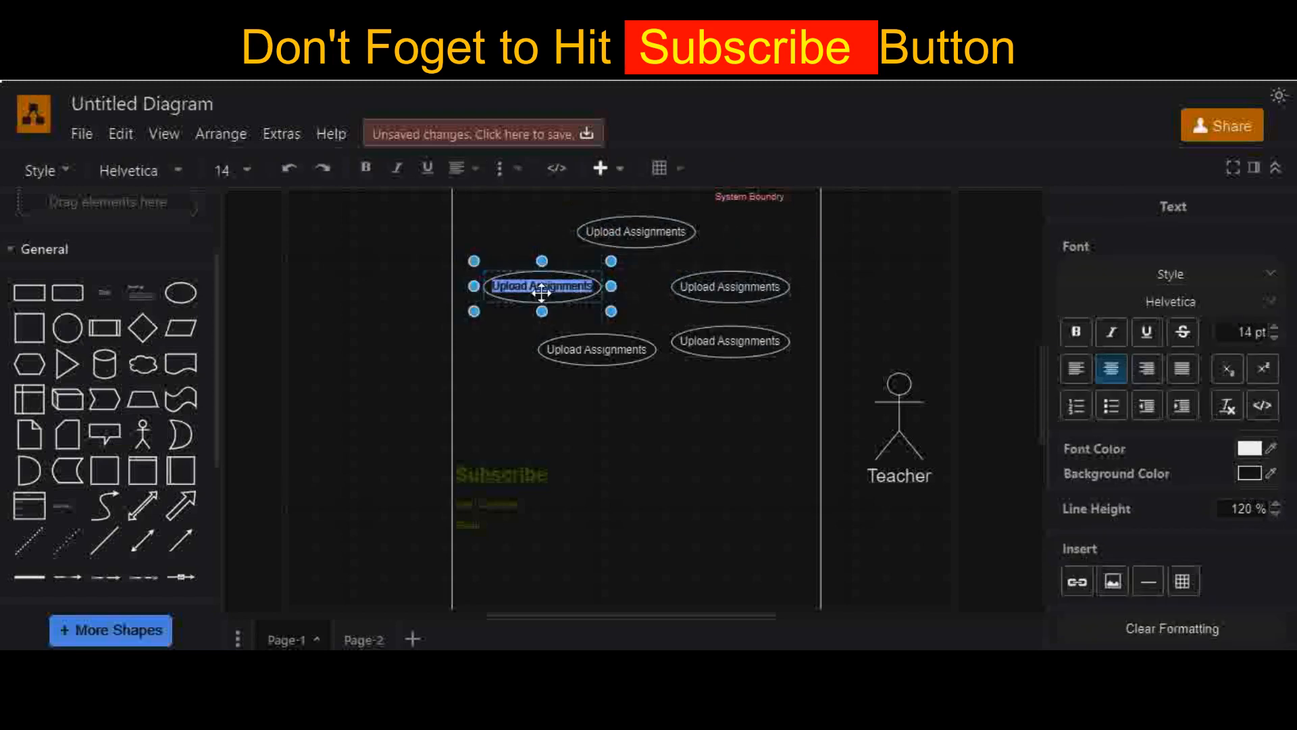
type("Download A")
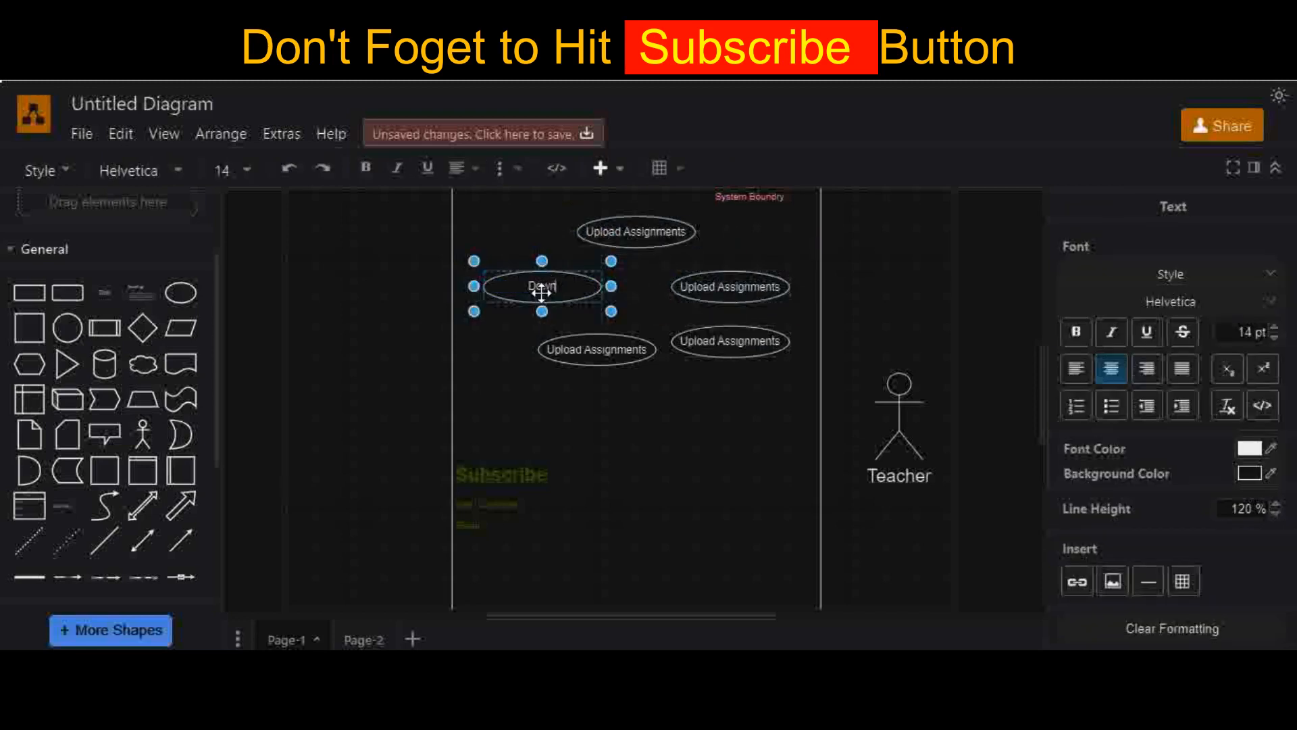
type("ssignments")
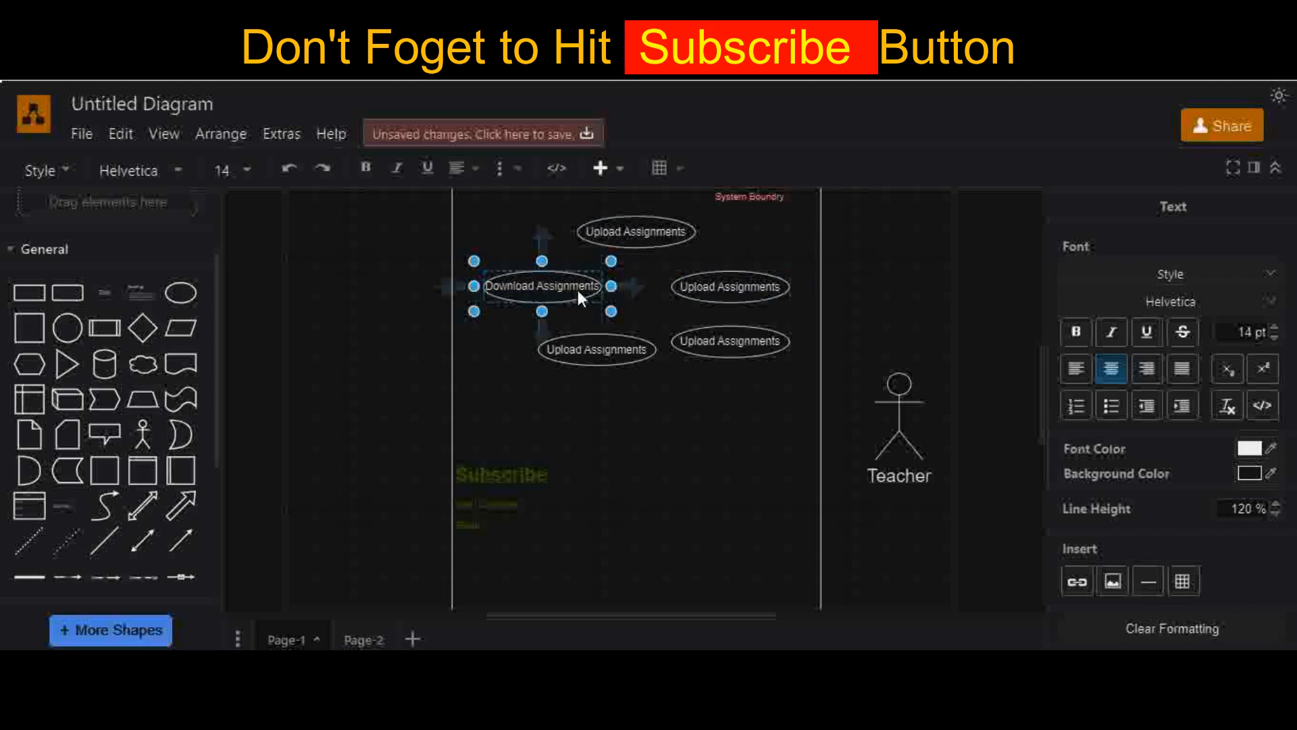
left_click(618, 284)
Relabel the ellipse copy opposite Download Assignments as "Upload Solution Code".
left_click(723, 294)
double_click(723, 290)
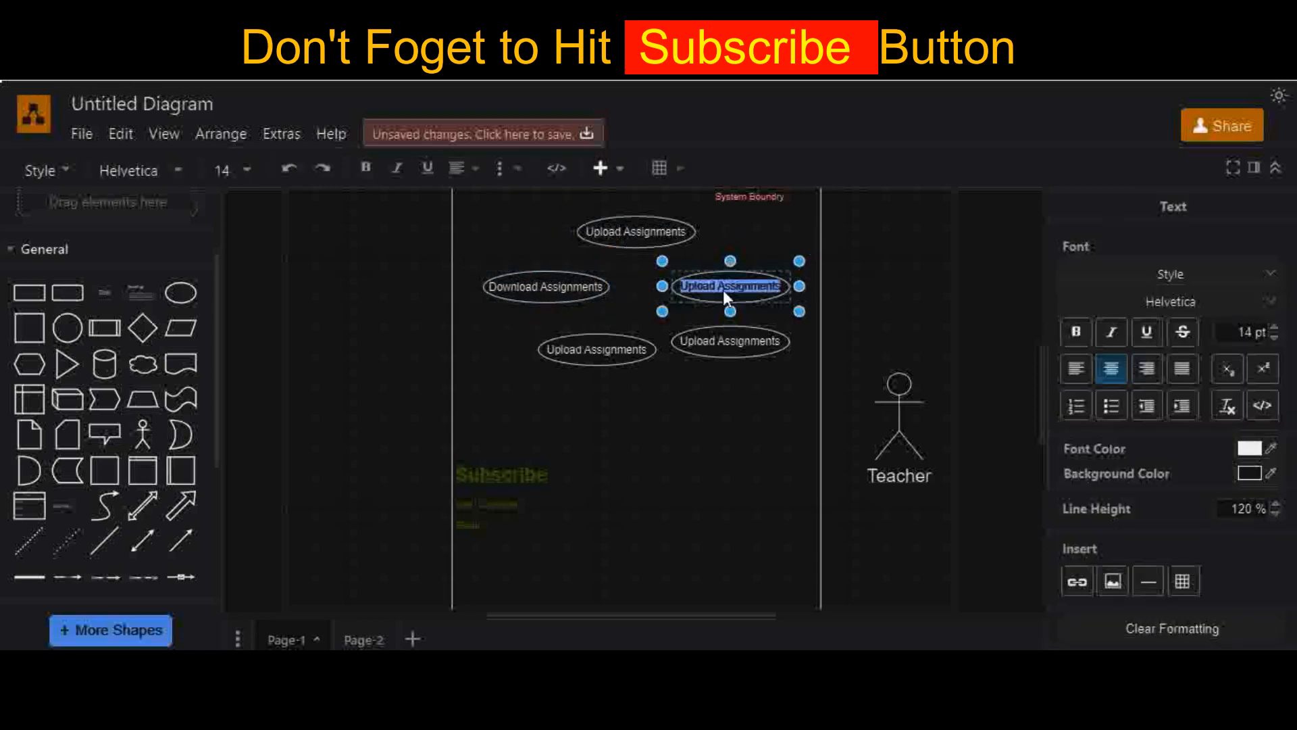
key("BackSpace")
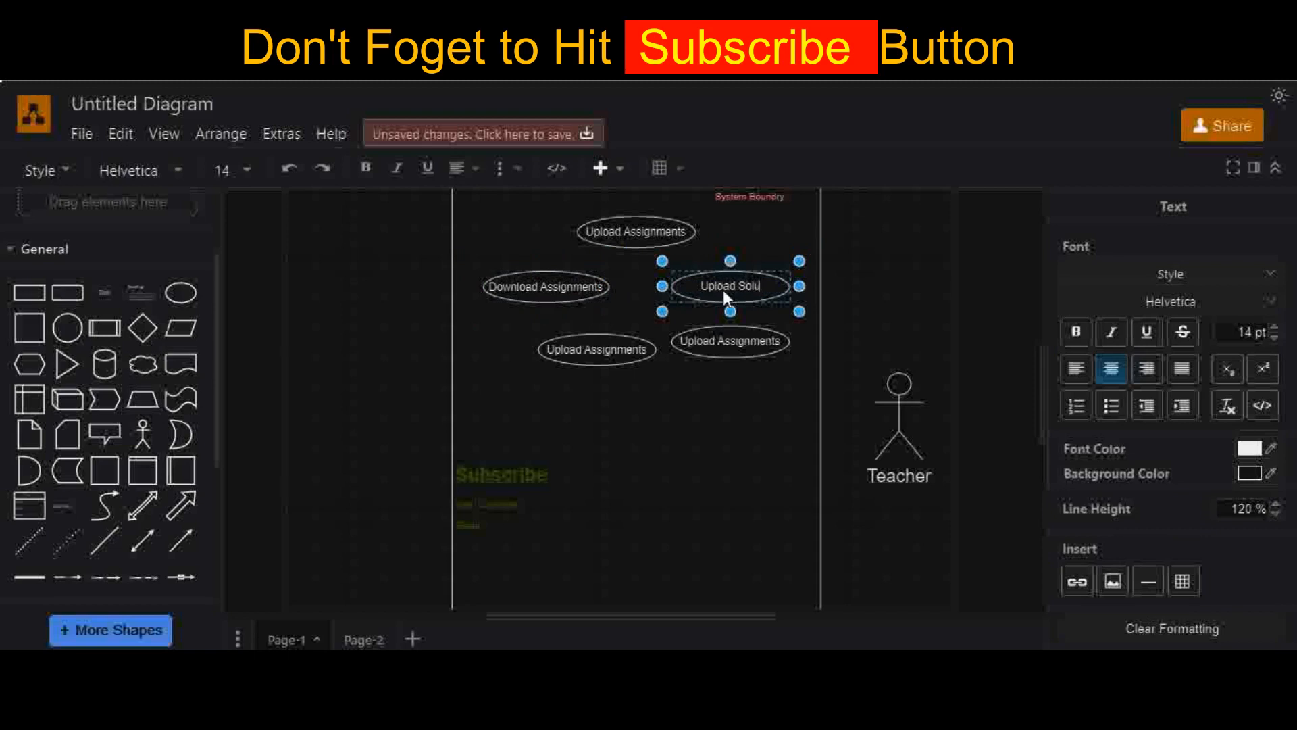
type("Upload Solution Code")
Clear the label of the ellipse below Upload Solution Code and rename Upload Solution Code to "Upload Solution File".
left_click(753, 343)
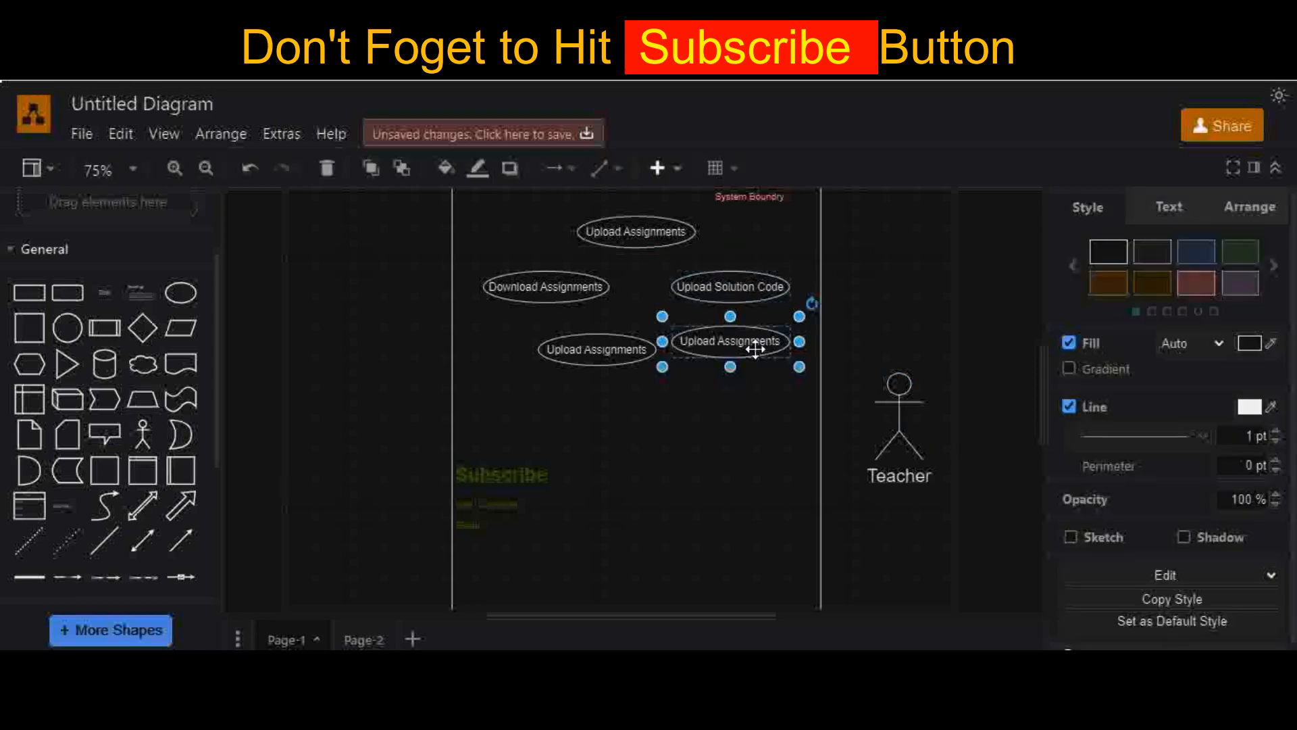
double_click(755, 346)
key("BackSpace")
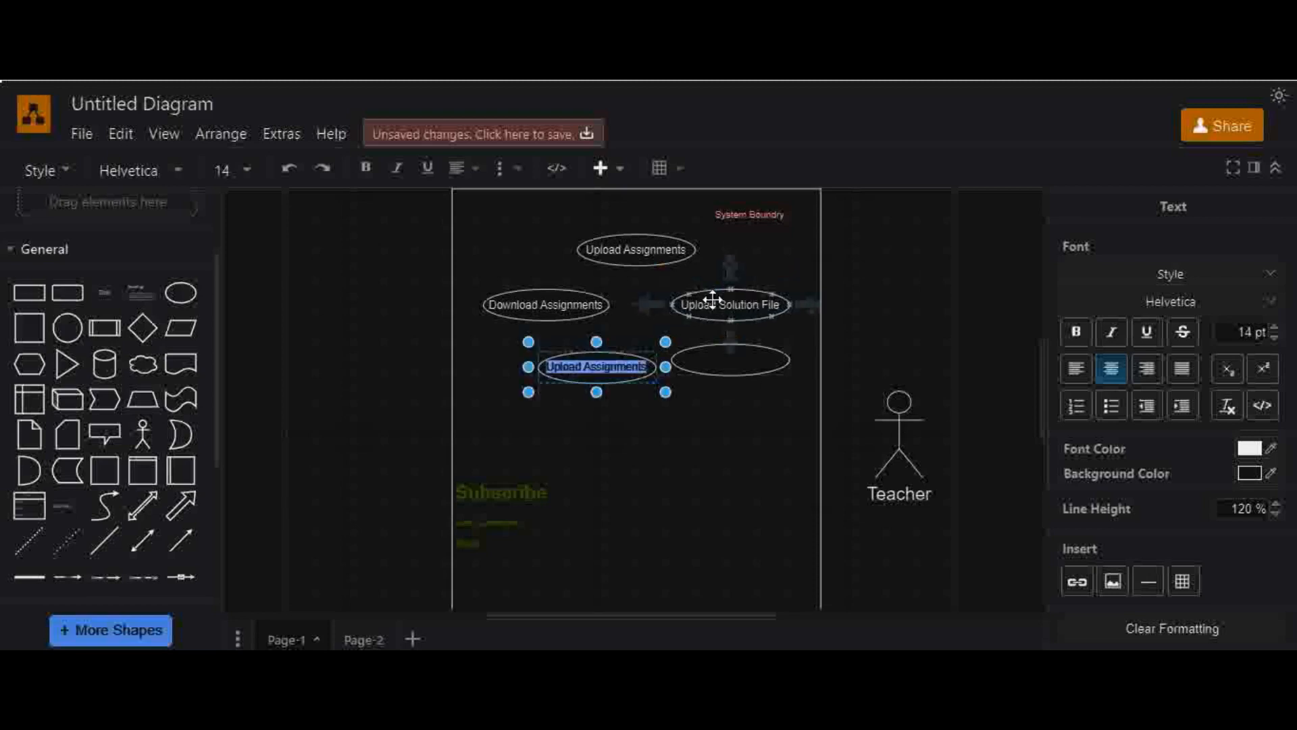
Relabel the ellipse below Download Assignments "Define Evaluation Criteria" and widen it slightly.
type("Define")
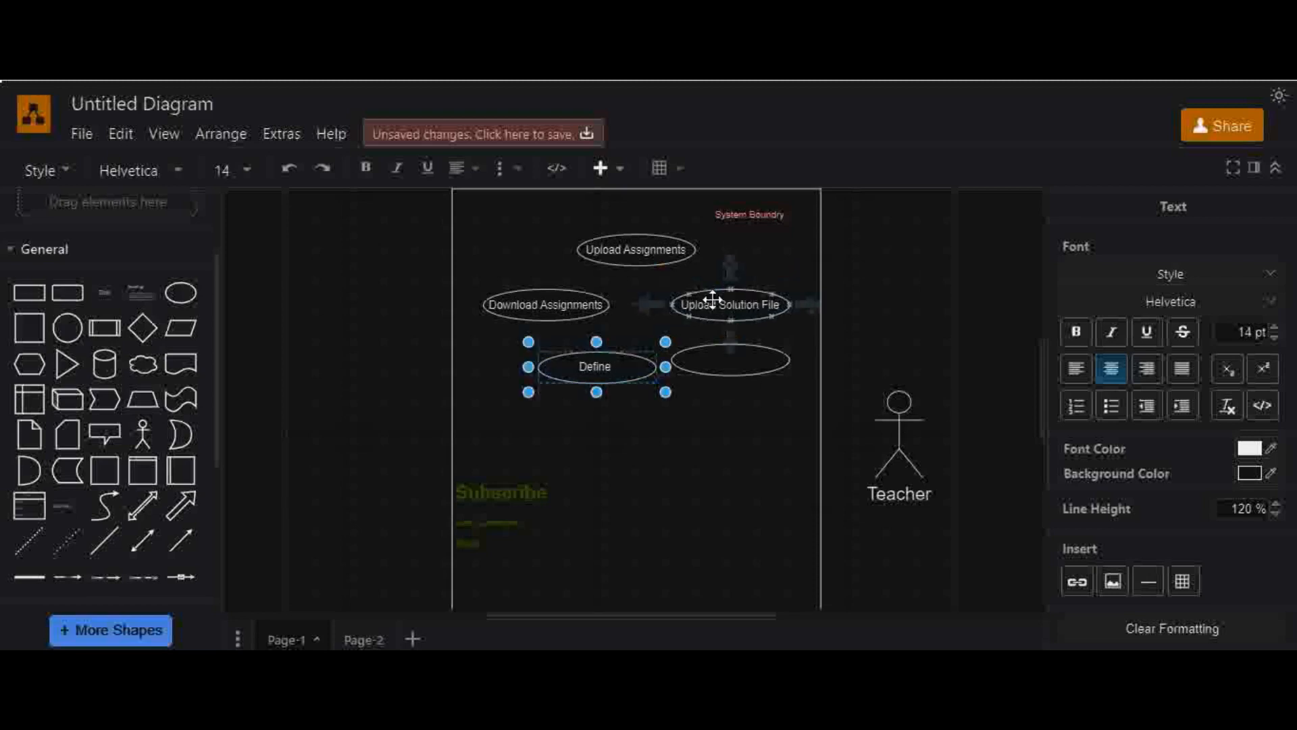
type(" Evaluation Criter")
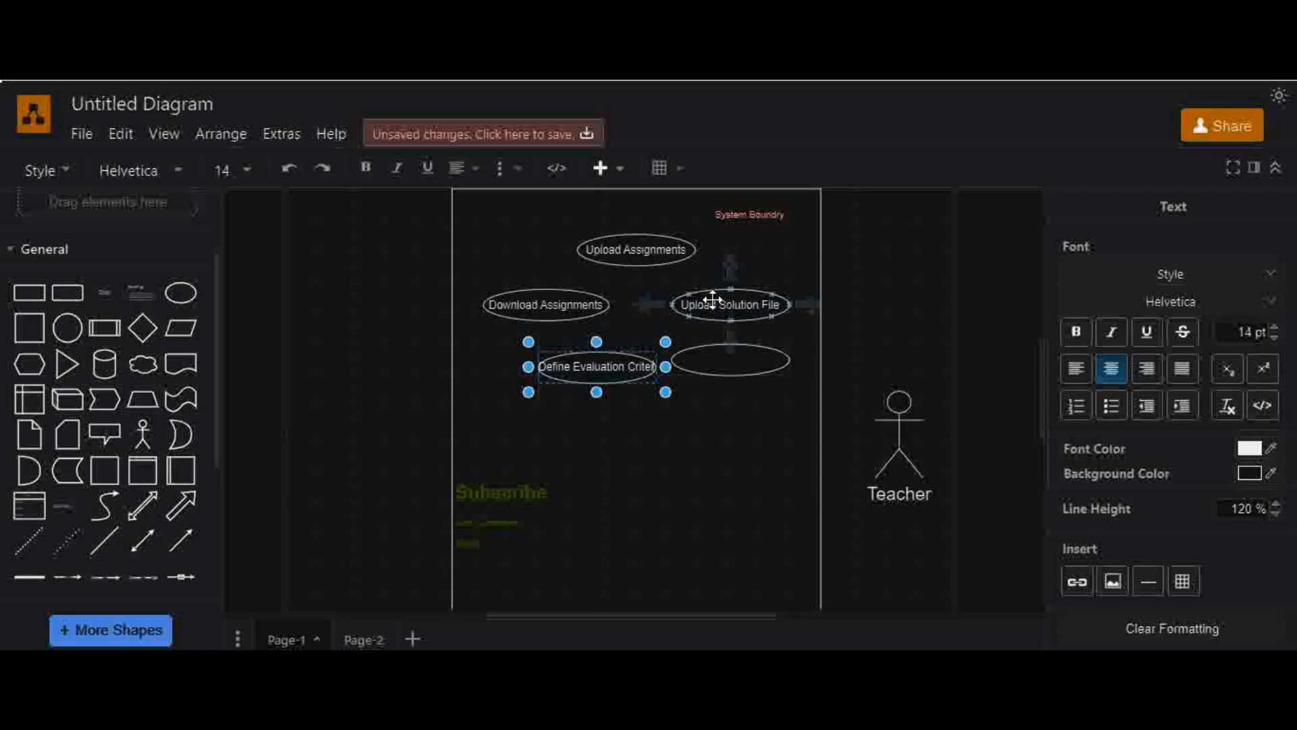
type("ia")
left_click_drag(666, 367, 673, 365)
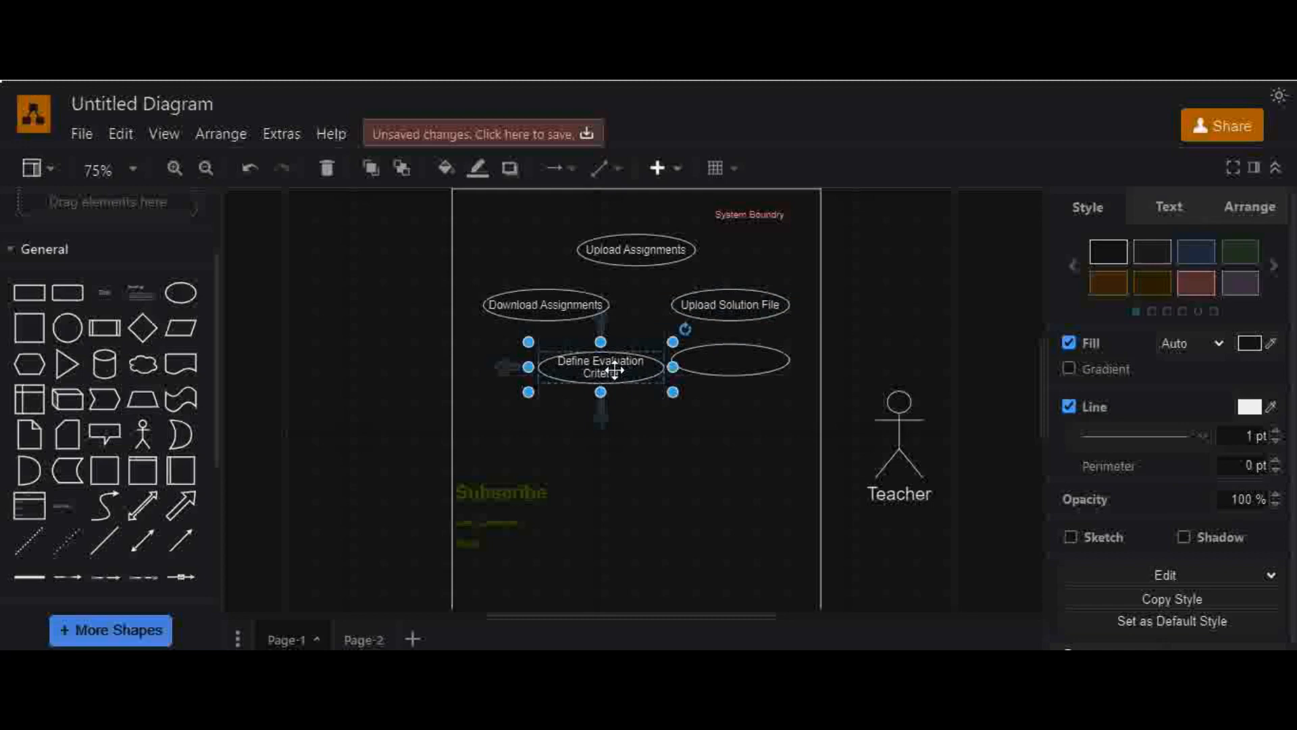
Label the empty ellipse below Upload Solution File "Execute Code".
left_click(734, 363)
double_click(735, 364)
type("Execute Code")
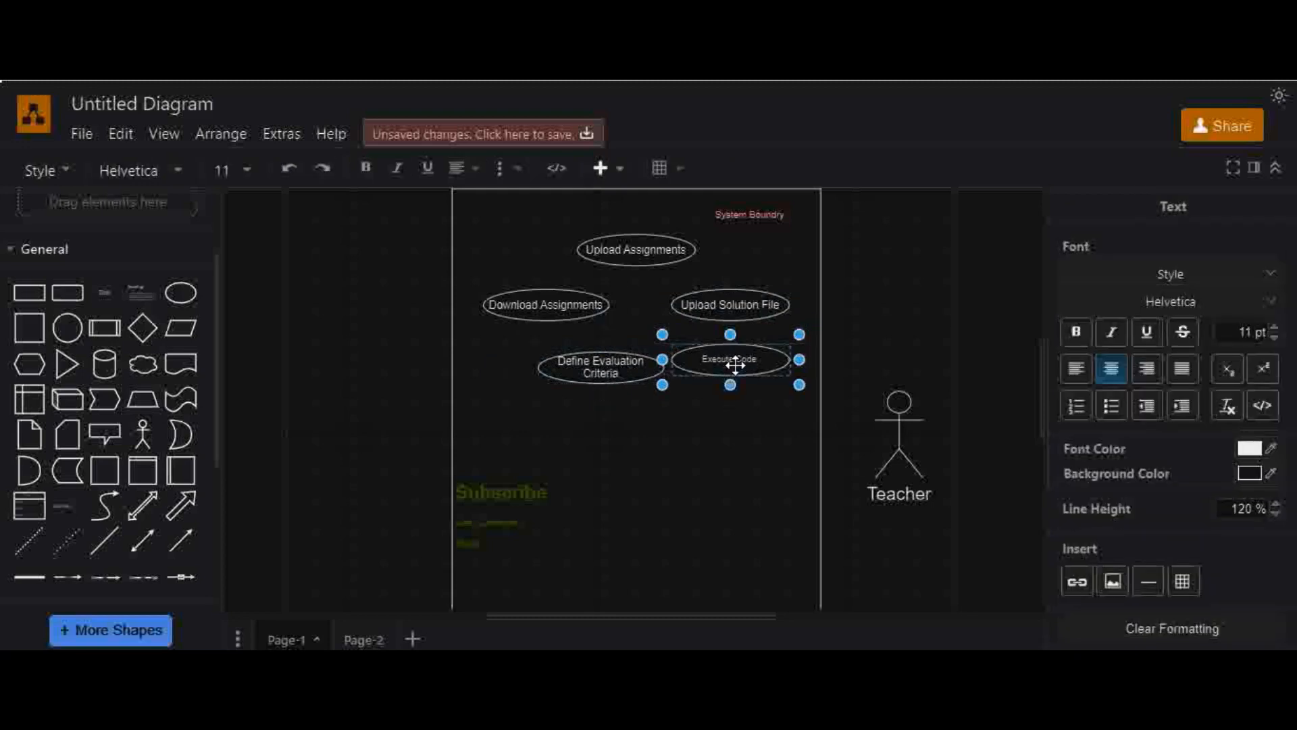
type(" with")
key("Return")
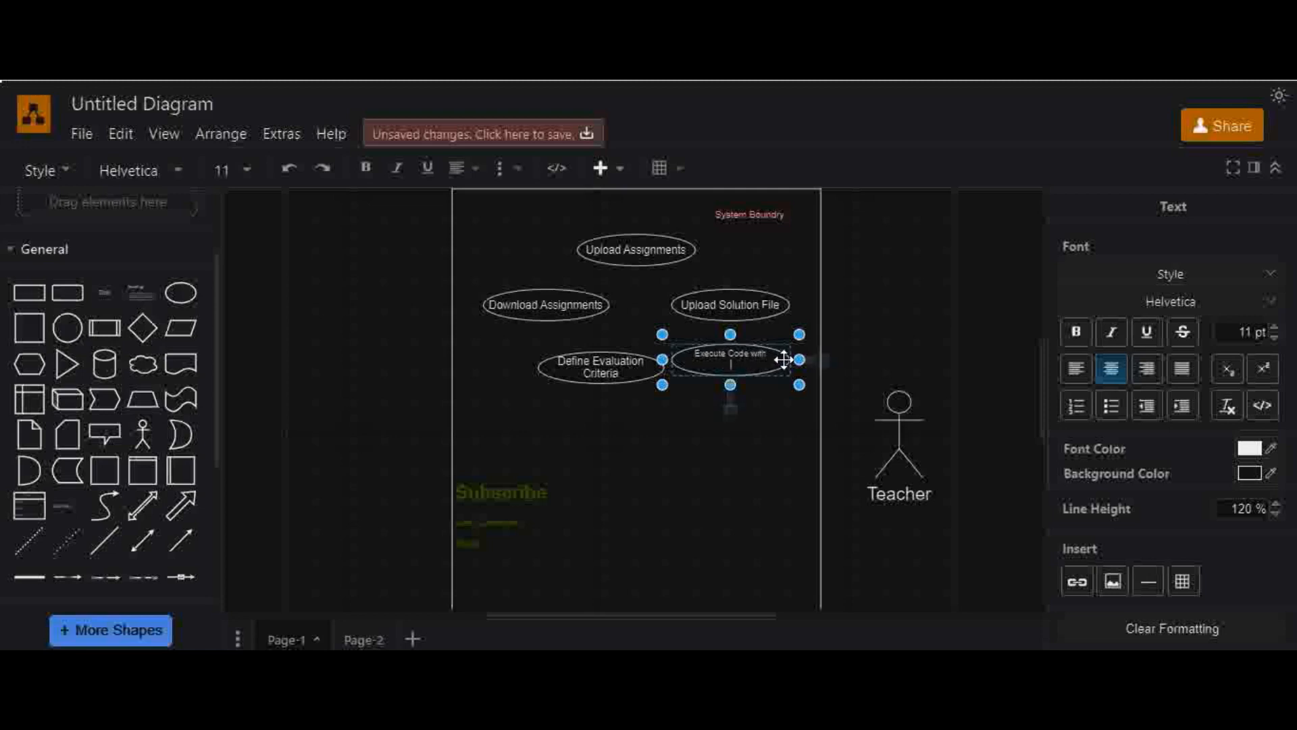
type("Predefined induts")
key("BackSpace")
key("BackSpace")
key("BackSpace")
key("BackSpace")
key("BackSpace")
key("BackSpace")
key("BackSpace")
key("BackSpace")
key("BackSpace")
key("BackSpace")
key("BackSpace")
key("BackSpace")
key("BackSpace")
key("BackSpace")
key("BackSpace")
key("BackSpace")
key("BackSpace")
key("BackSpace")
key("BackSpace")
key("BackSpace")
key("BackSpace")
key("BackSpace")
key("BackSpace")
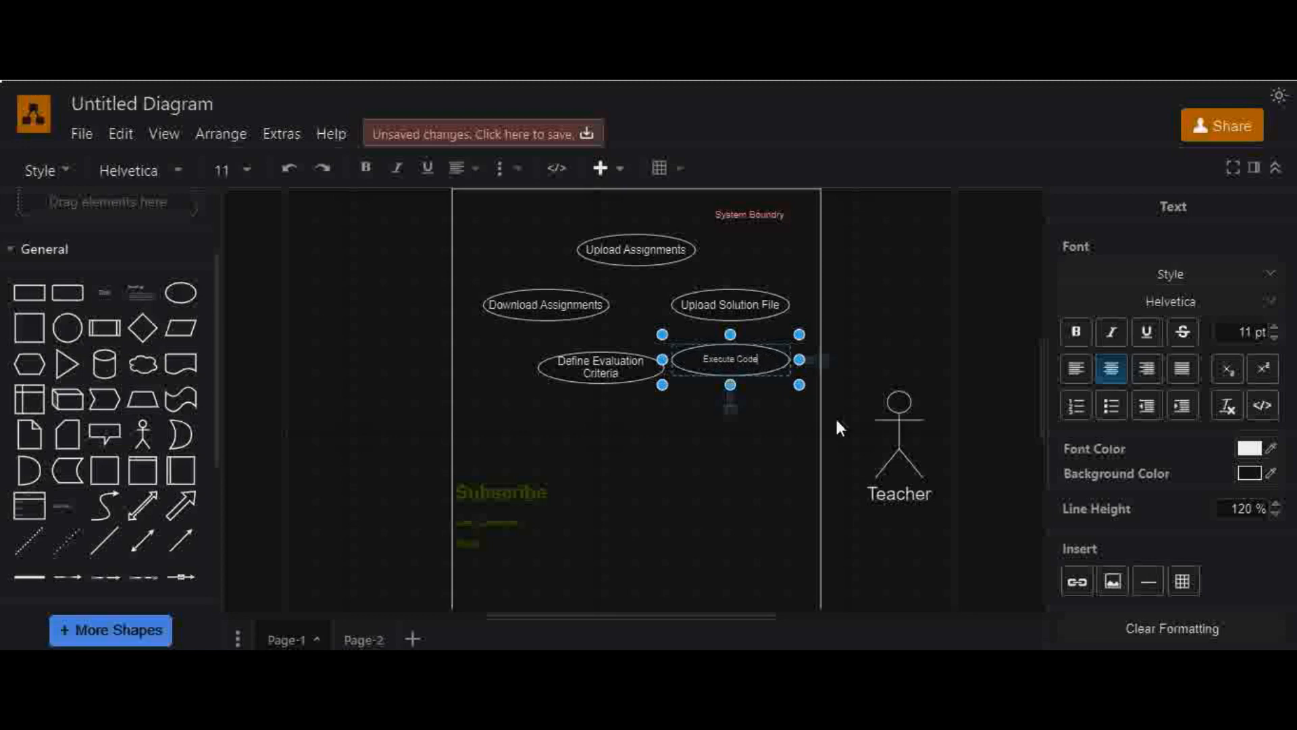
Enlarge the font of the Execute Code label slightly beyond that of the other use cases.
key("ctrl+a")
left_click(1273, 327)
left_click(1273, 328)
left_click(1273, 327)
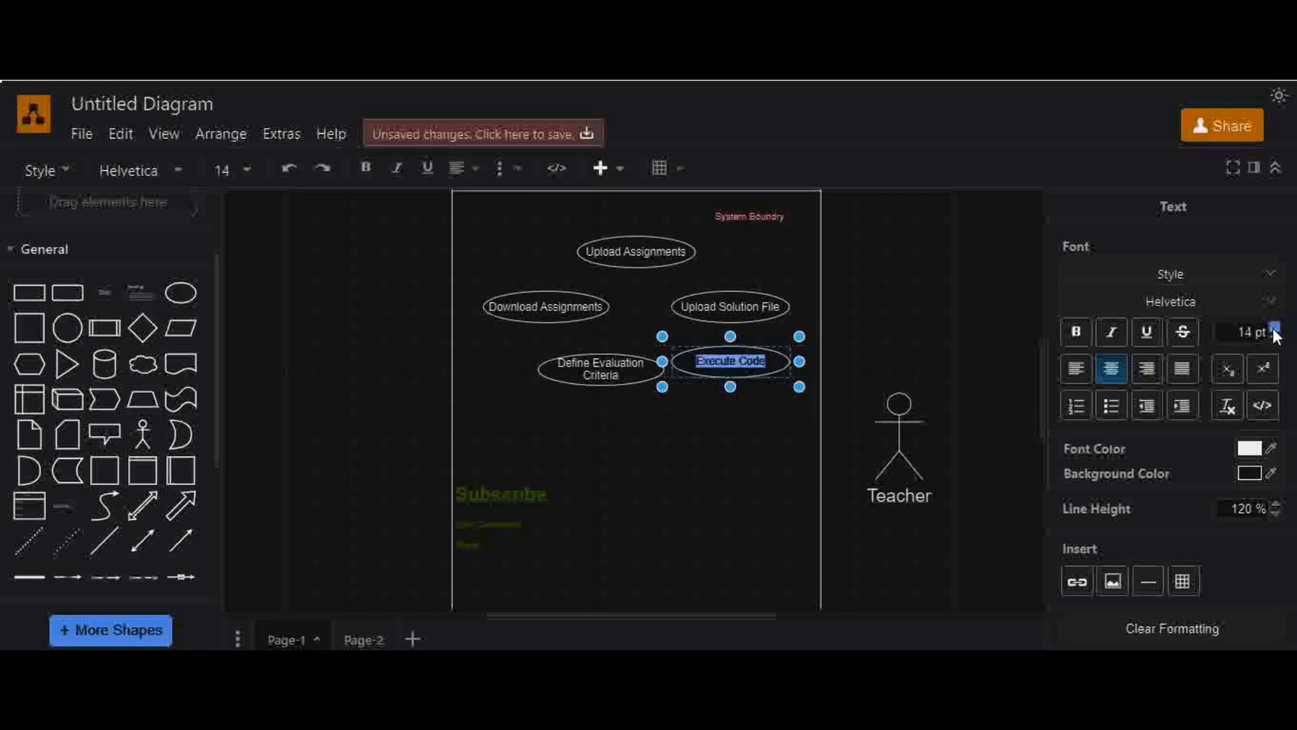
left_click(1273, 327)
left_click(1273, 328)
left_click(1273, 327)
left_click(675, 474)
left_click(676, 474)
Move the Teacher actor up beside the use cases, and try moving the Admin actor up as well.
left_click_drag(905, 508, 913, 382)
left_click_drag(1044, 401, 1043, 454)
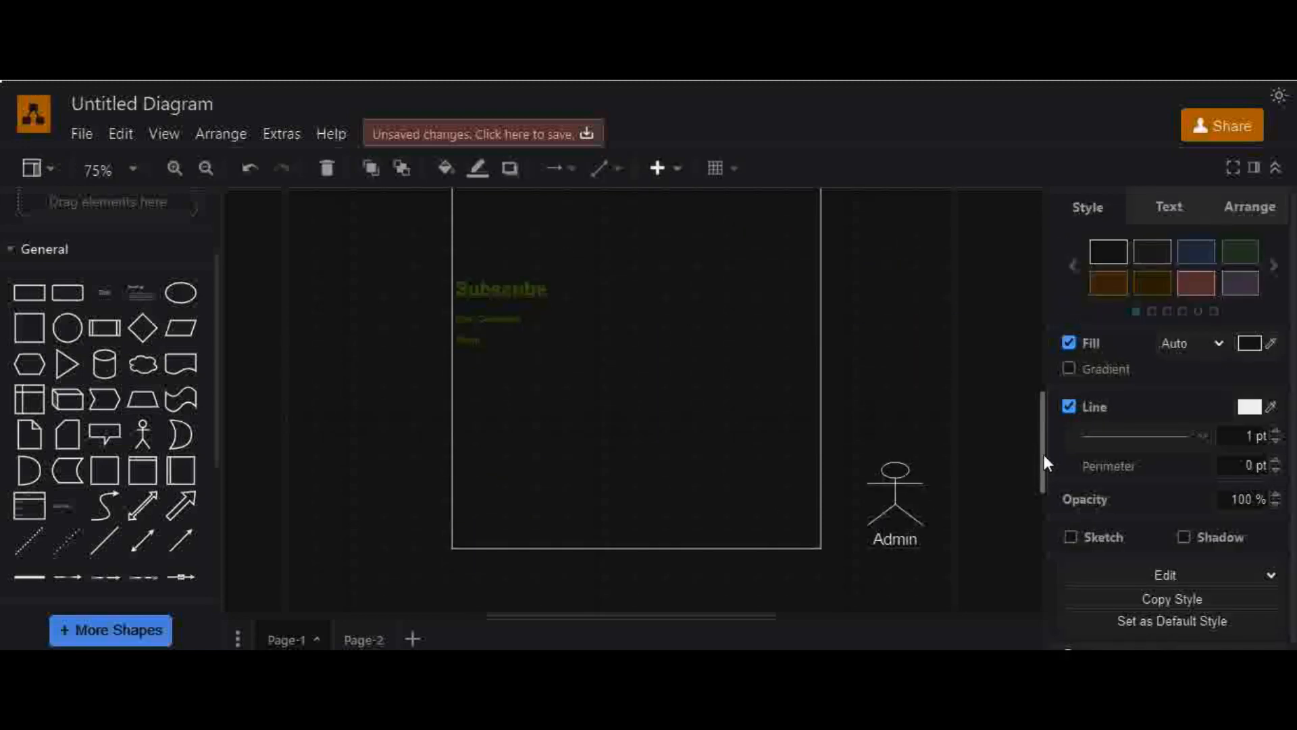
left_click_drag(899, 526, 901, 335)
key("Delete")
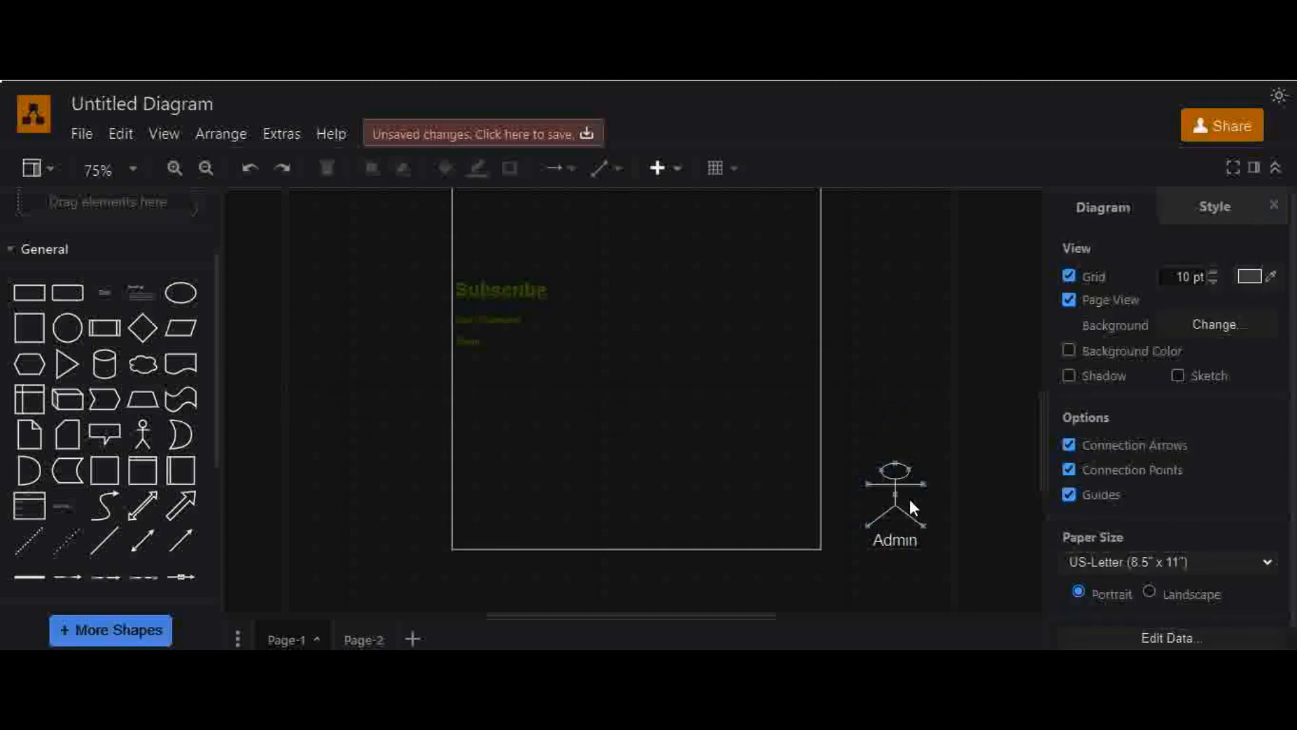
Rename the Admin actor as "Student" and move it up beside the boundary, below the Teacher actor.
left_click(908, 534)
double_click(907, 540)
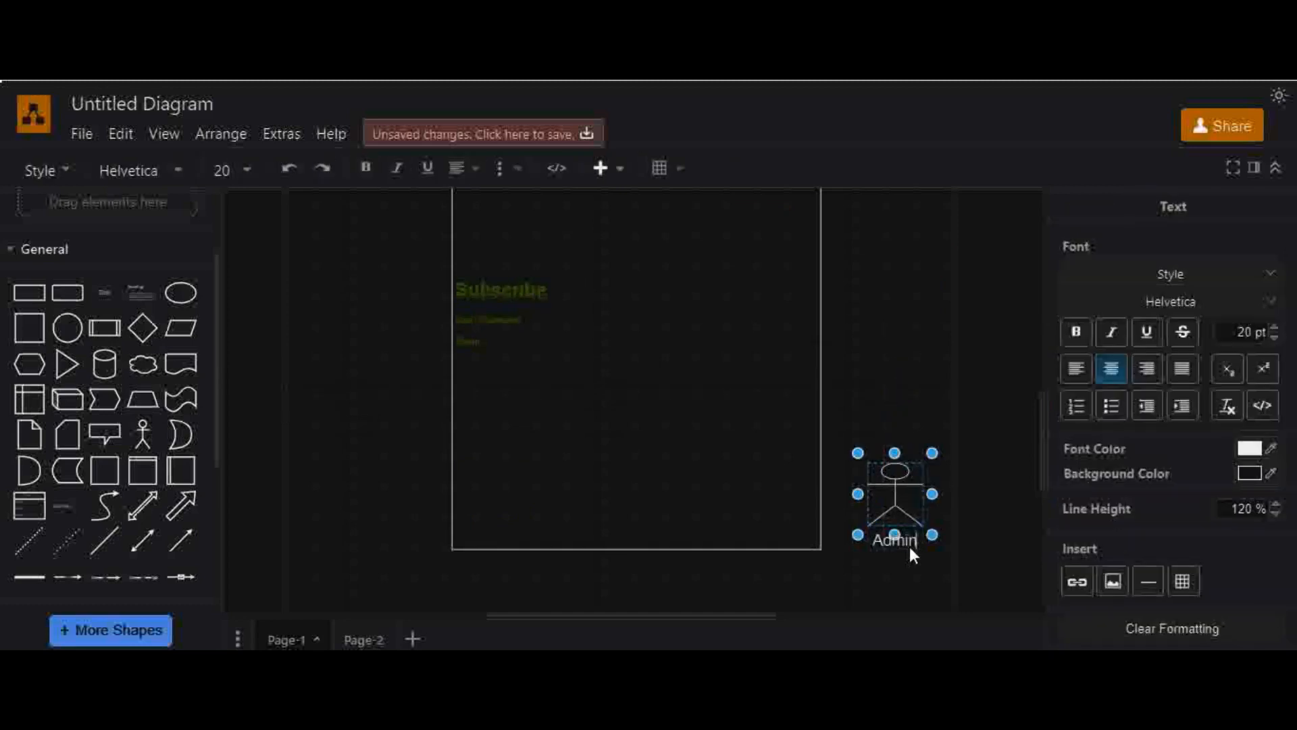
key("BackSpace")
key("BackSpace")
type("Students")
key("BackSpace")
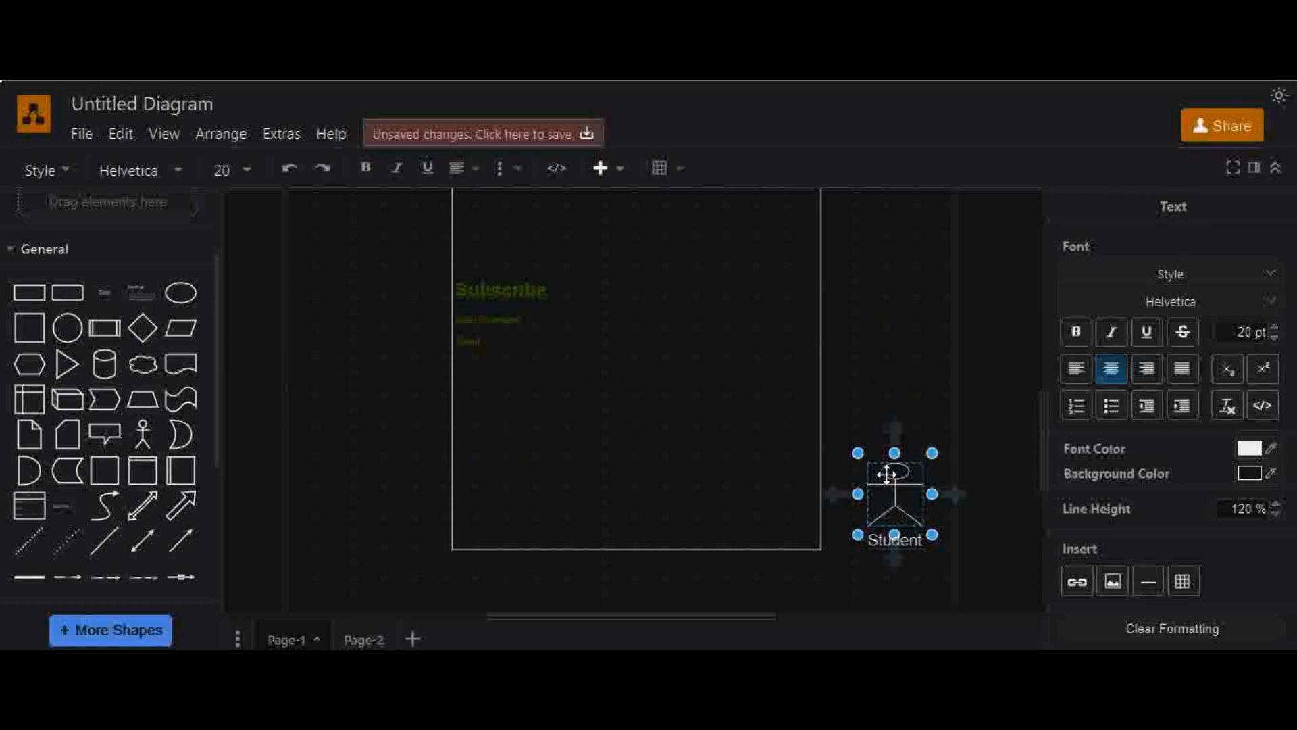
left_click_drag(892, 473, 872, 260)
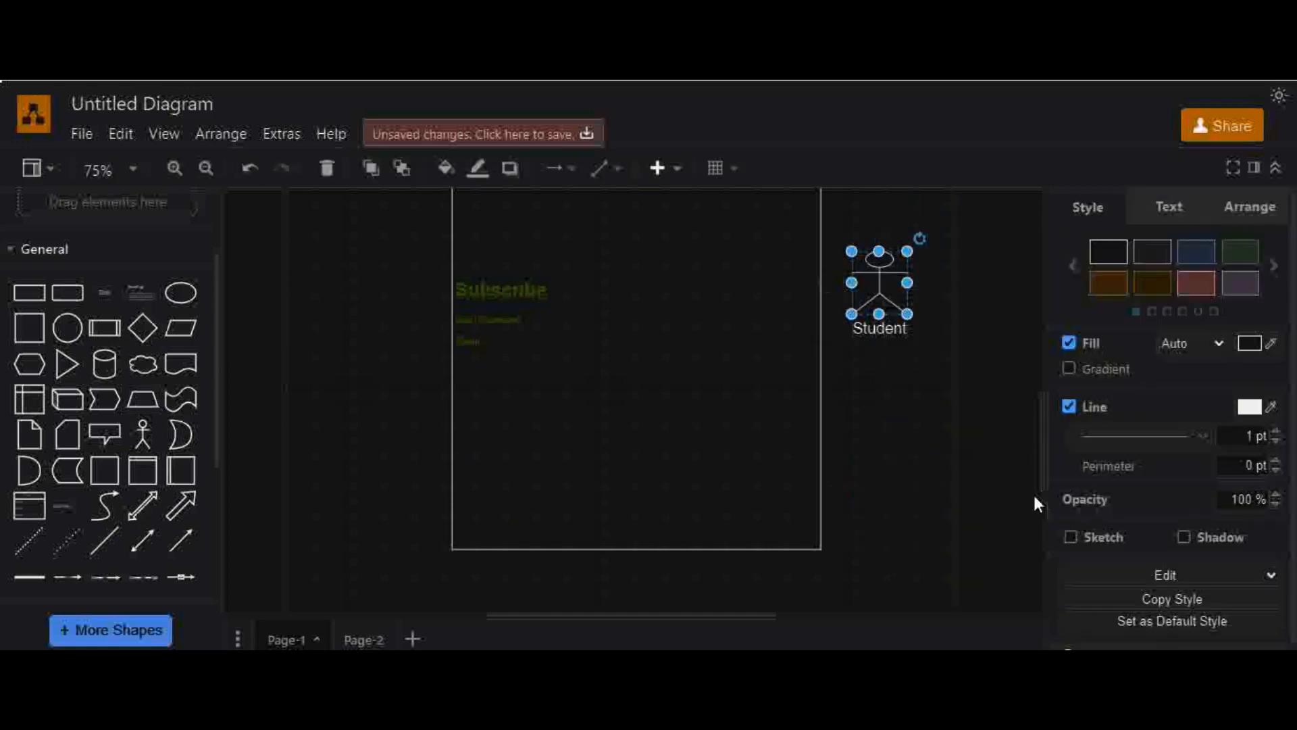
Connect the Teacher actor to the Upload Assignments use case with a line.
left_click_drag(1042, 470, 1040, 406)
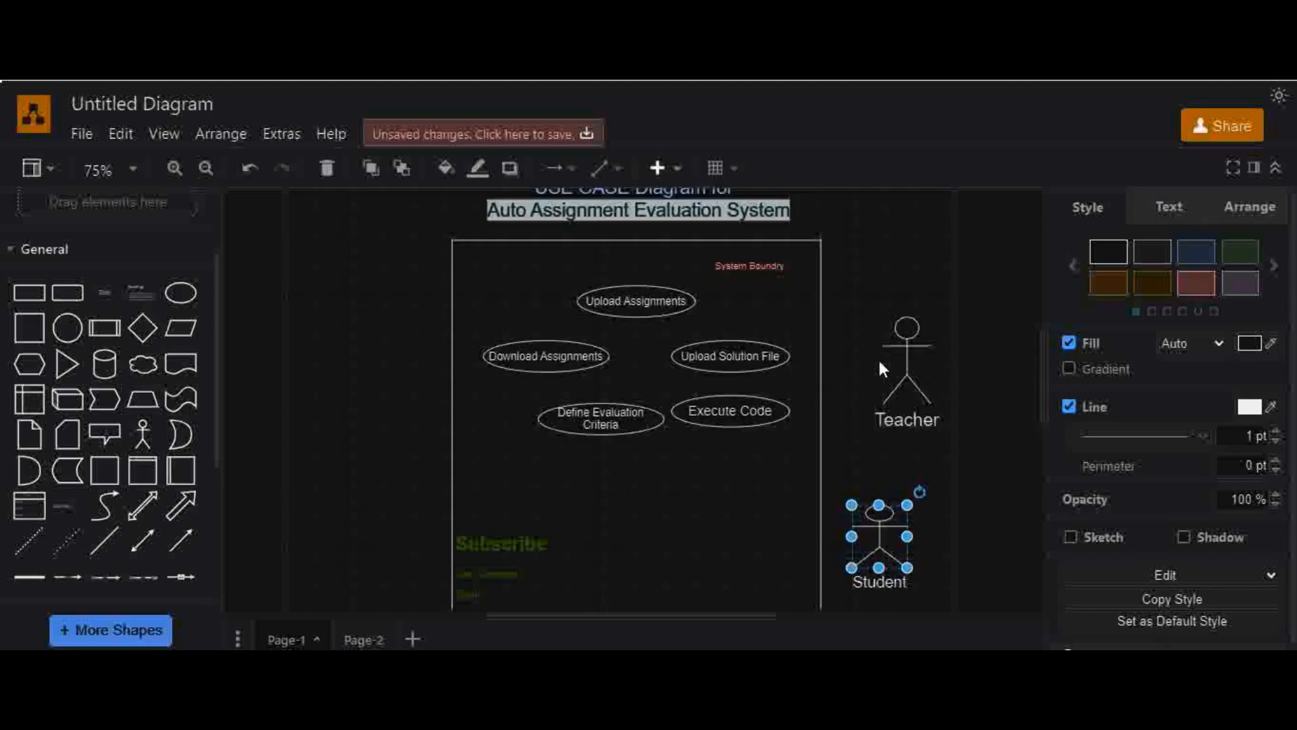
left_click_drag(886, 346, 695, 300)
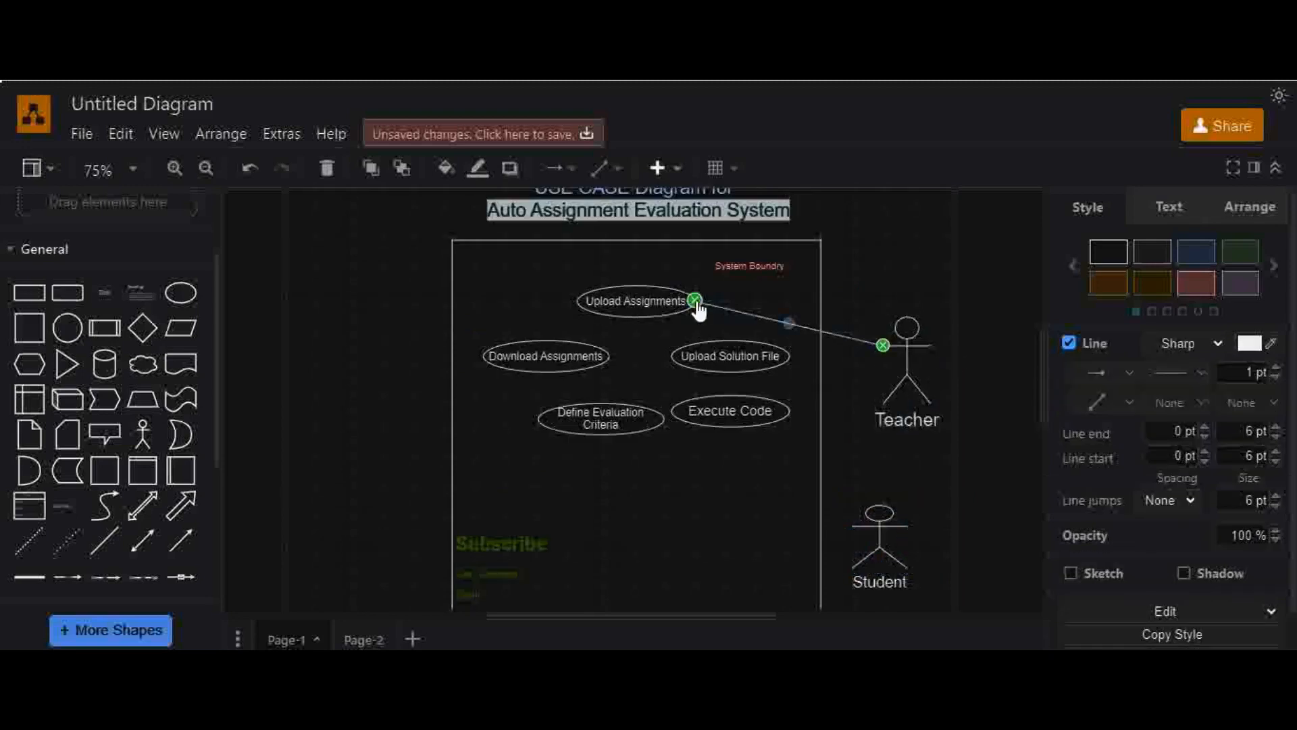
Move the Execute Code and Upload Solution File use cases down beside the Student actor, with Upload Solution File above.
left_click_drag(723, 417, 640, 558)
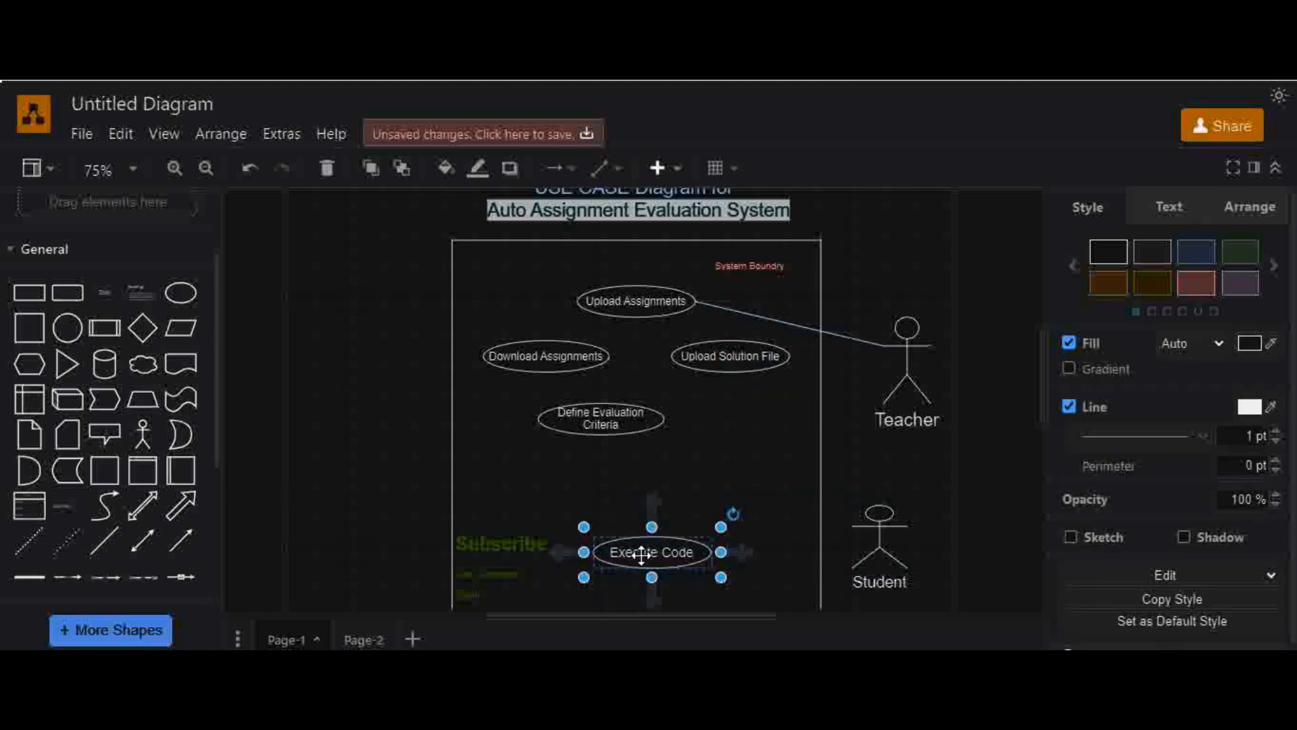
left_click_drag(729, 360, 656, 504)
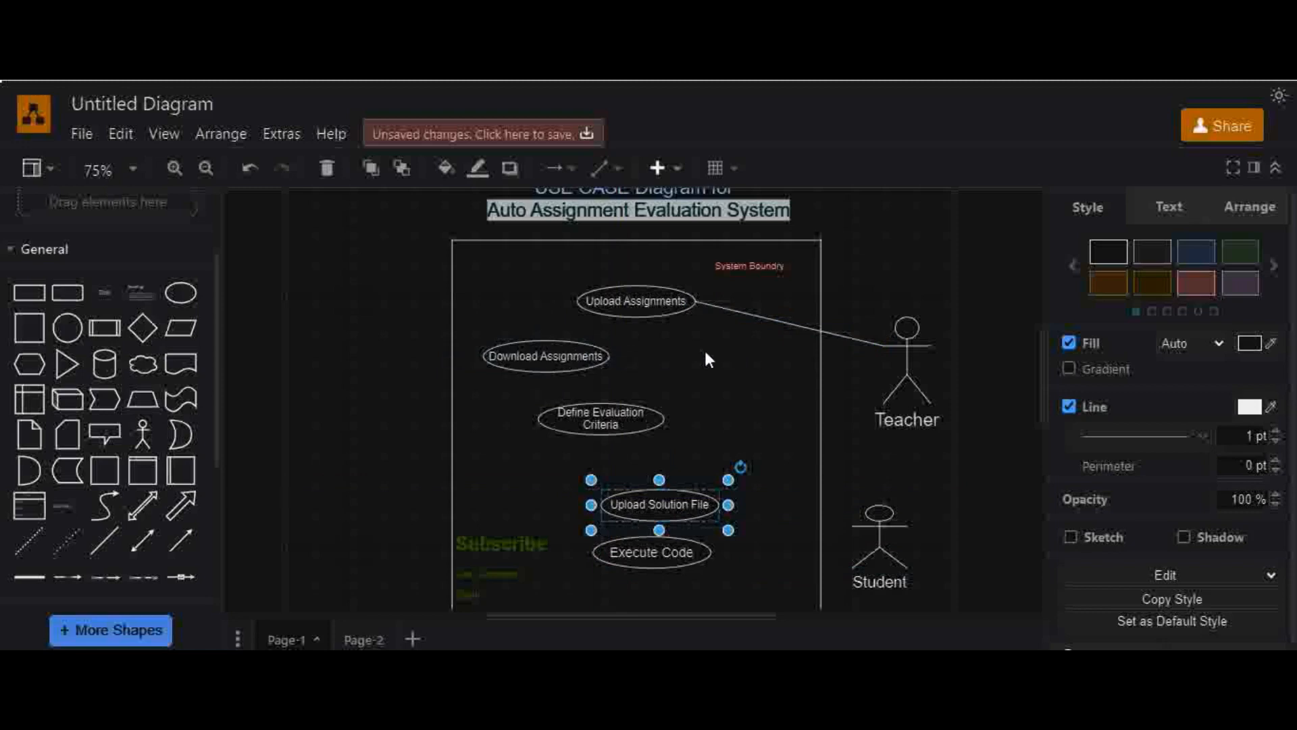
Connect Download Assignments and Define Evaluation Criteria to the Teacher actor, and Upload Solution File to the Student actor.
left_click_drag(643, 352, 888, 352)
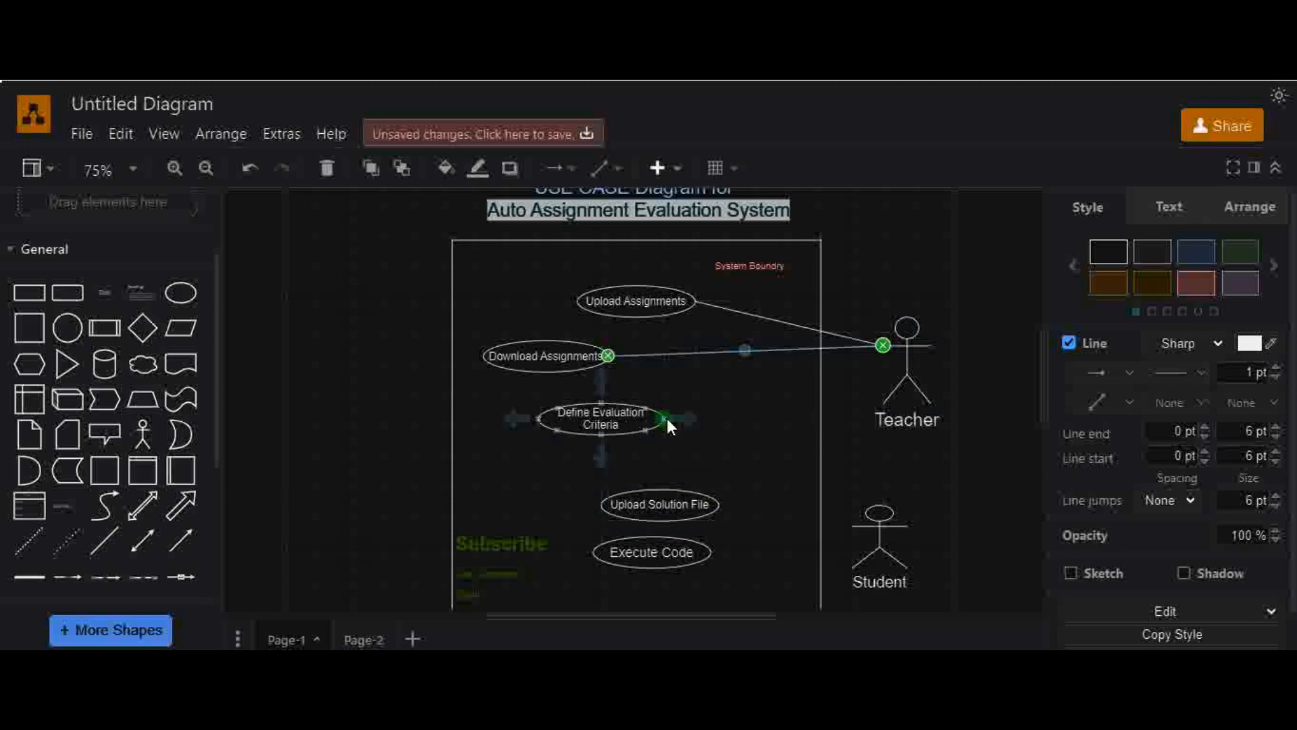
left_click_drag(664, 419, 887, 348)
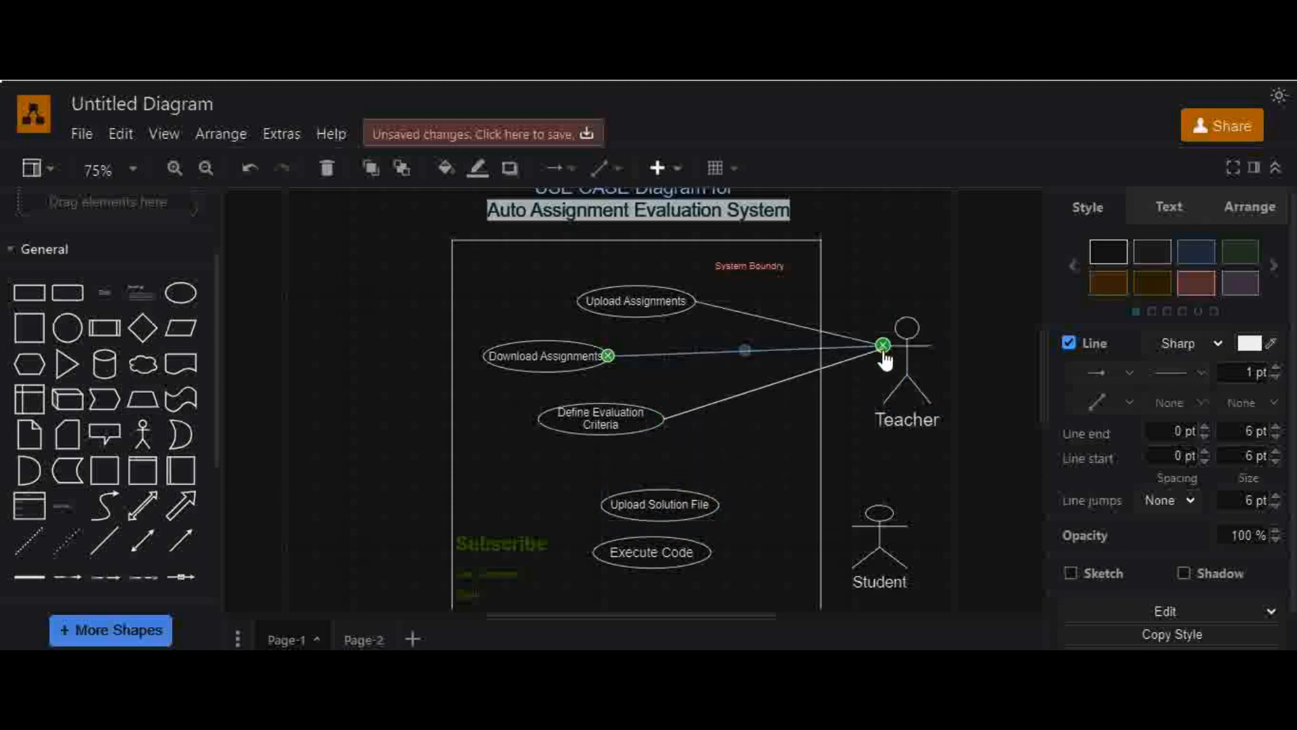
mouse_move(706, 509)
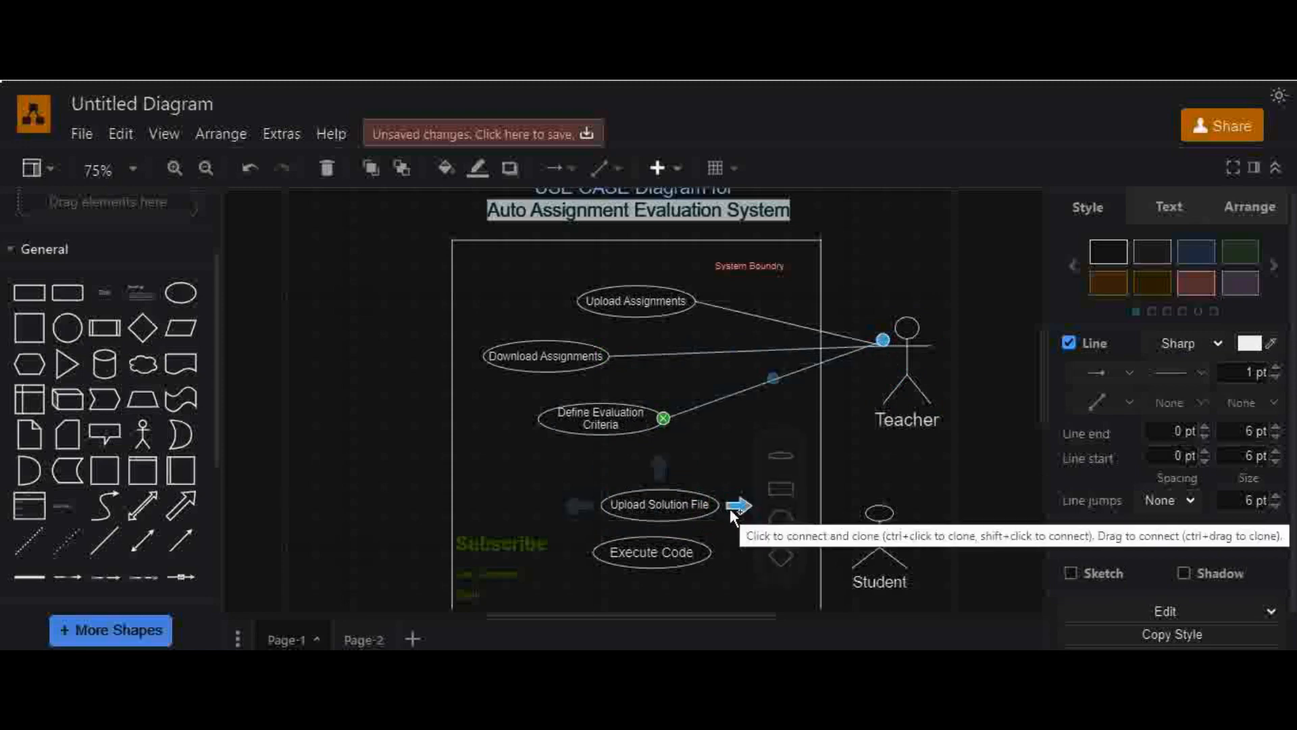
left_click_drag(719, 505, 852, 525)
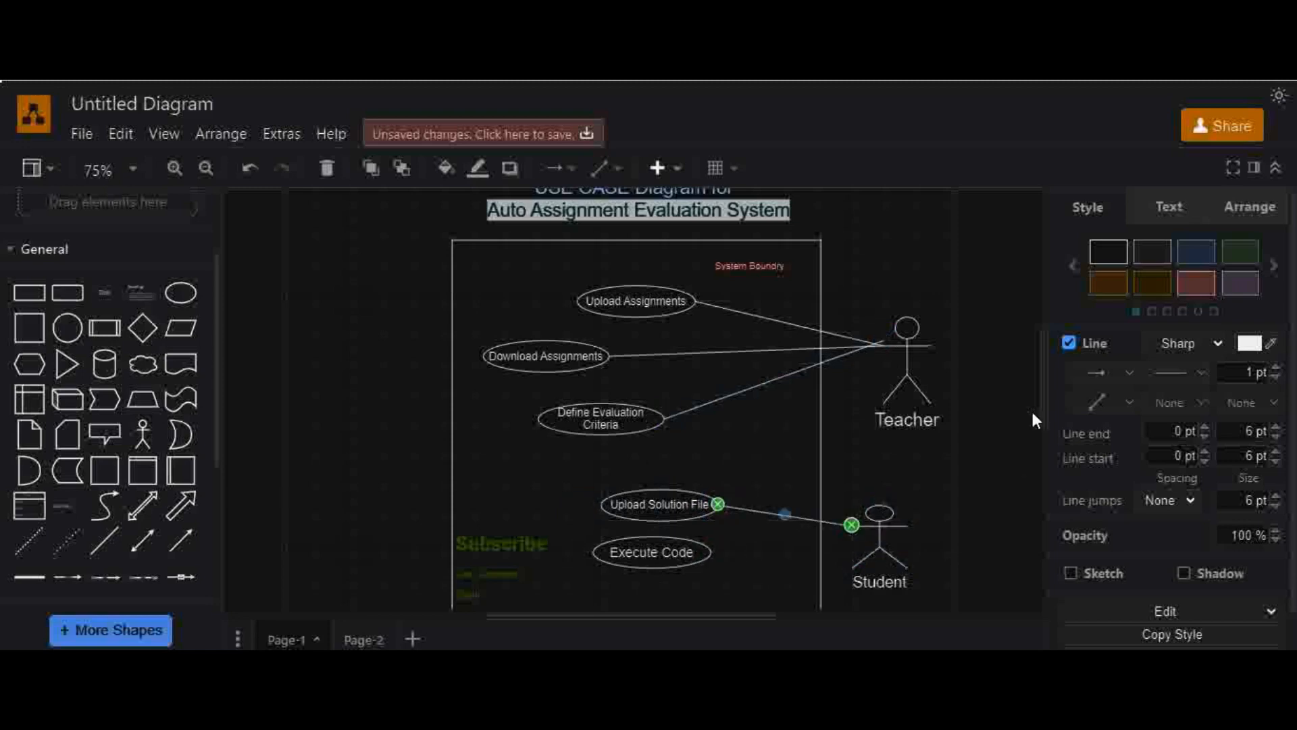
Duplicate the Student actor and move the copy straight down below the original, beside the lower part of the boundary.
left_click_drag(1043, 409, 1045, 495)
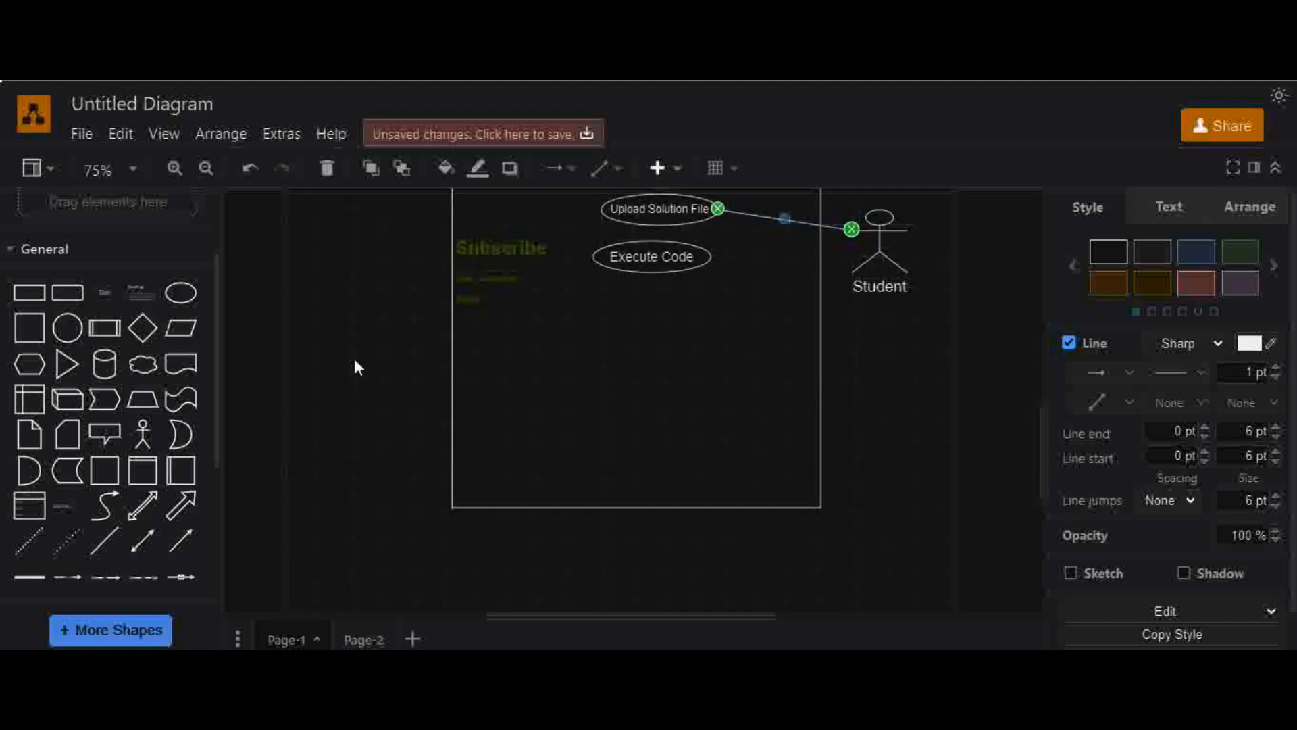
left_click(881, 246)
key("ctrl+x")
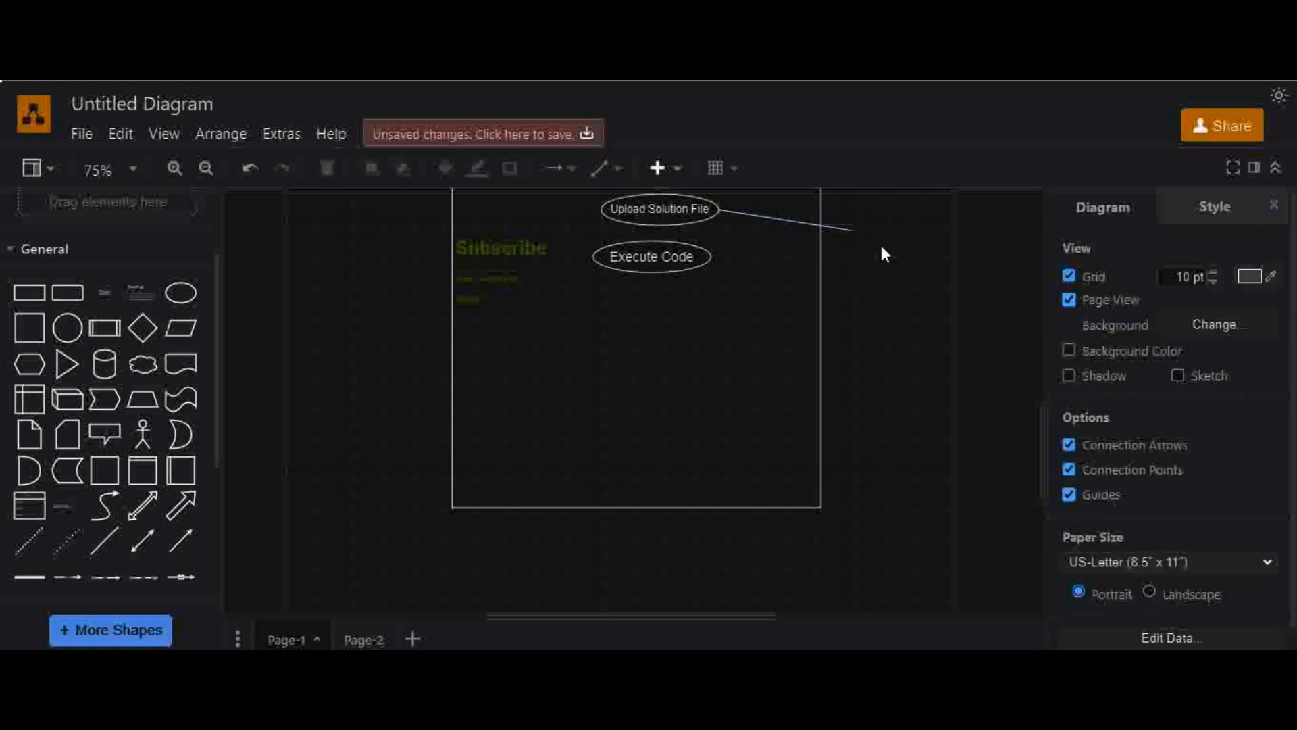
key("ctrl+v")
key("ctrl+v")
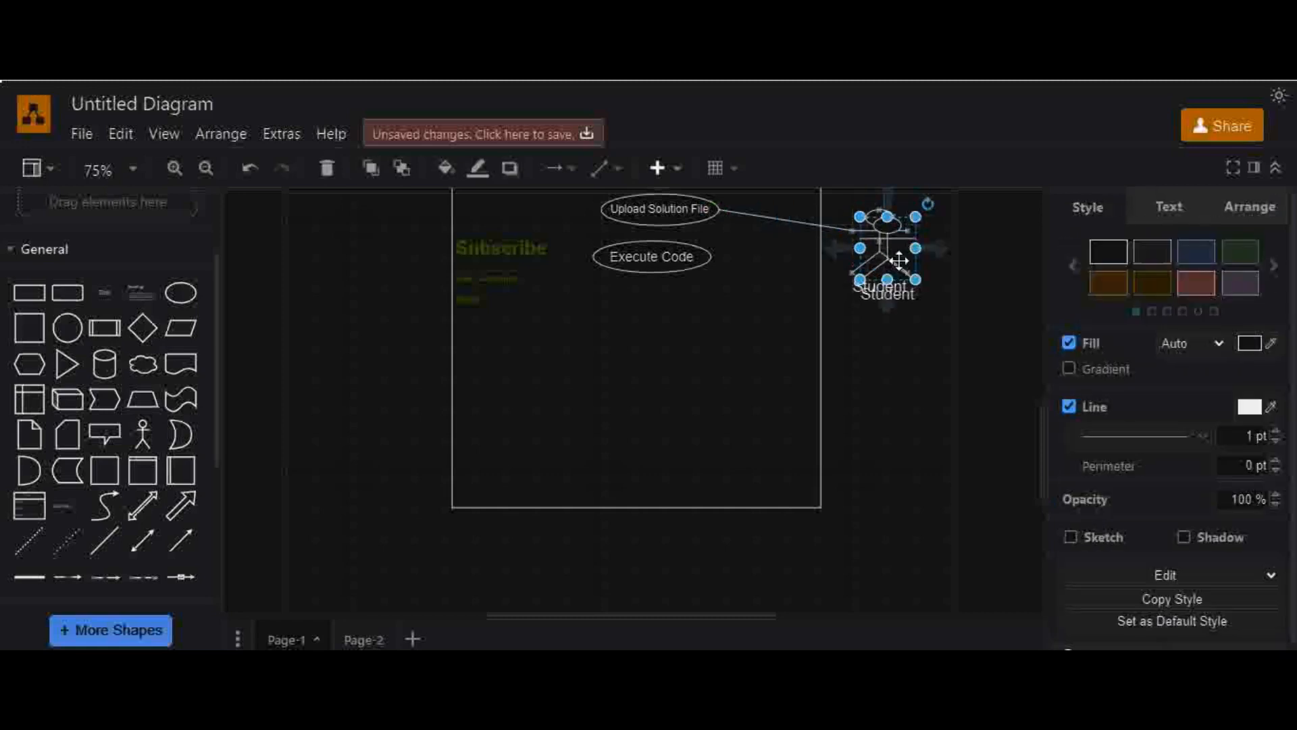
key("Down")
key("Down")
key("Down")
key("Down")
key("Down")
key("Down")
key("Down")
key("Down")
key("Down")
key("Down")
key("Down")
key("Down")
key("Down")
key("Down")
key("Down")
key("Down")
key("Down")
key("Down")
key("Down")
key("Down")
key("Down")
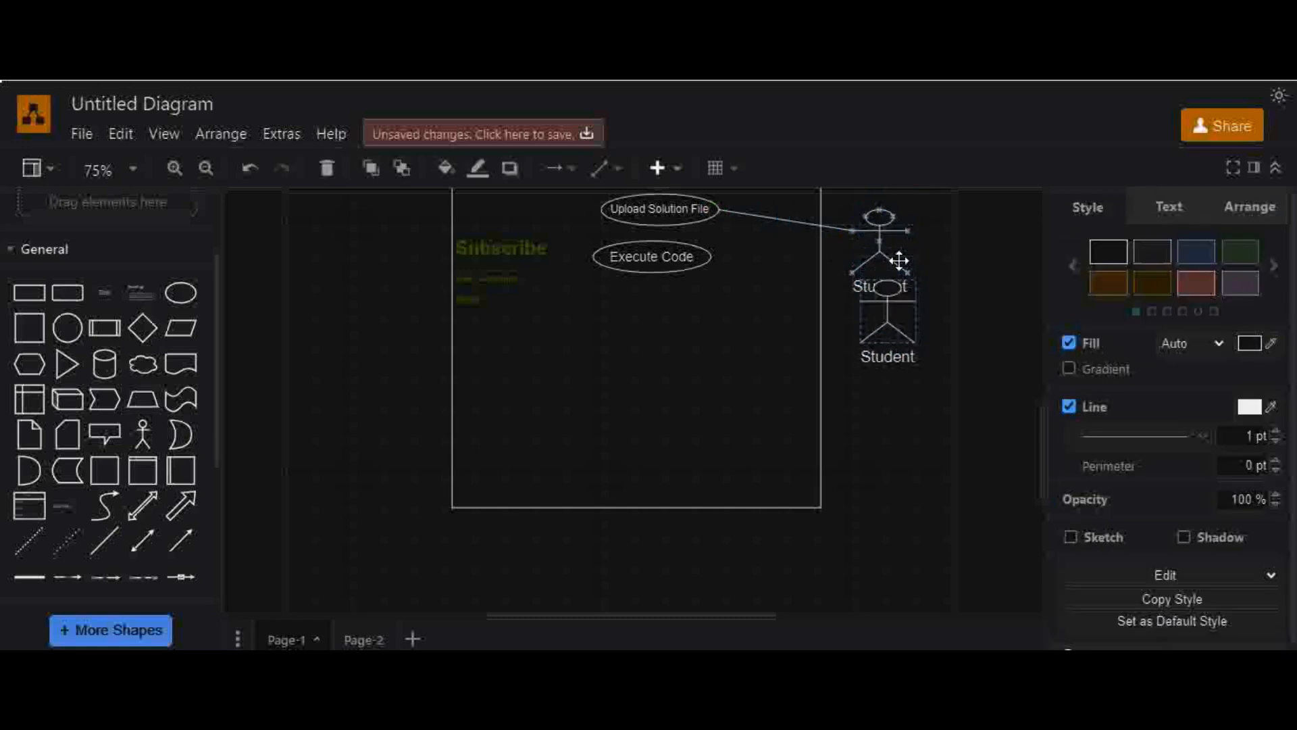
key("Down")
key("Down")
key("Down")
key("Down")
key("Down")
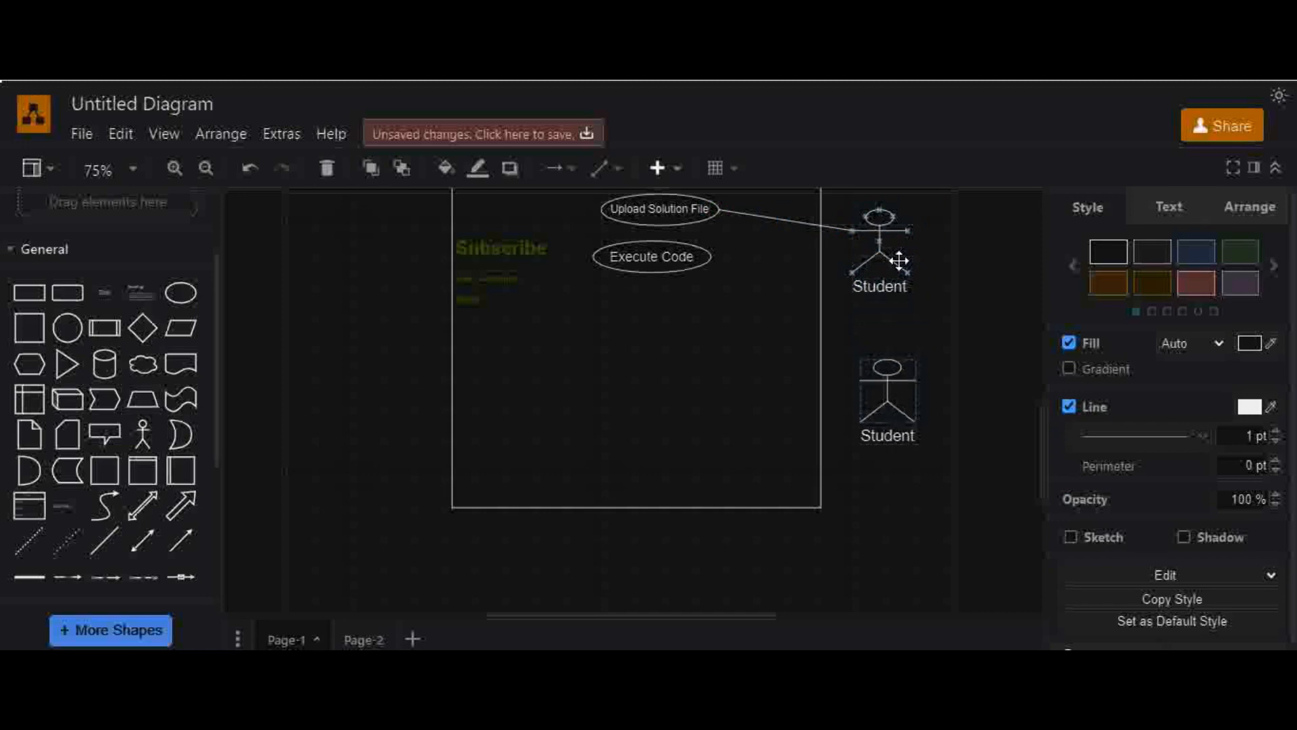
left_click_drag(1044, 449, 1044, 458)
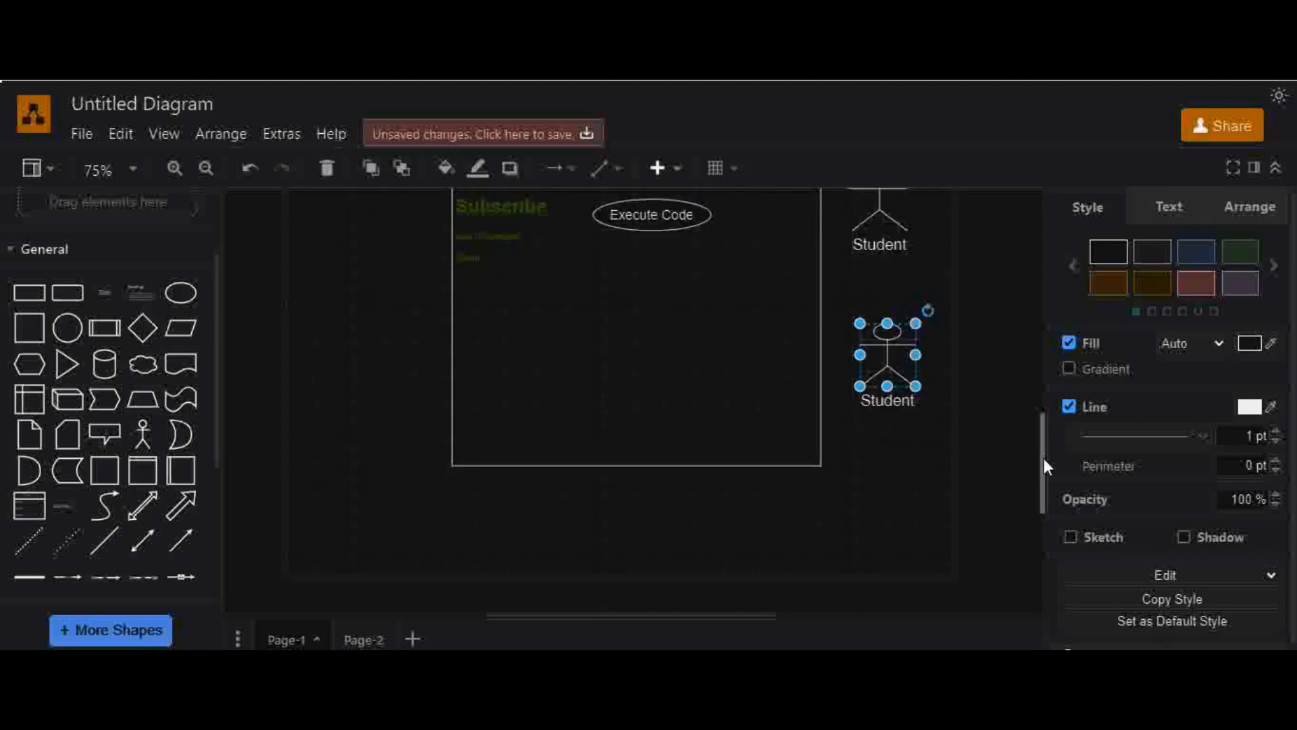
Rename the lower copy of the Student actor as System.
left_click(881, 396)
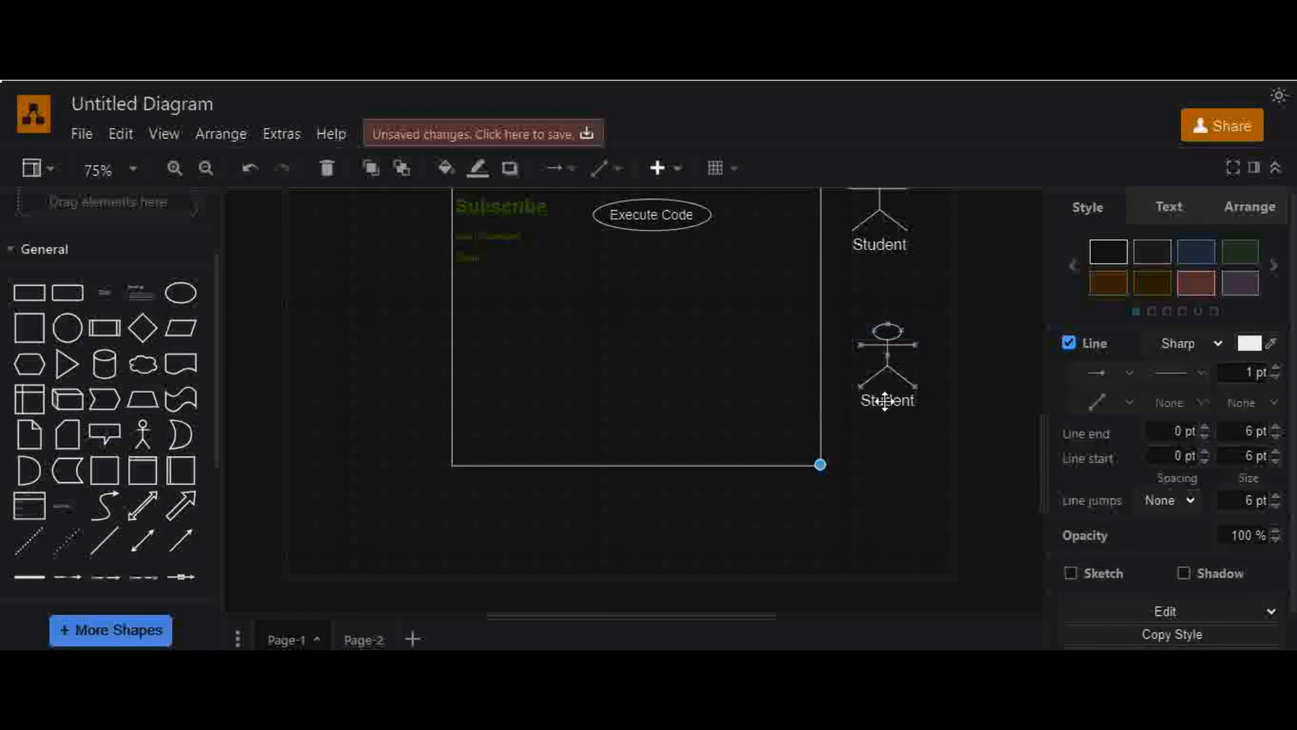
left_click(910, 405)
double_click(911, 406)
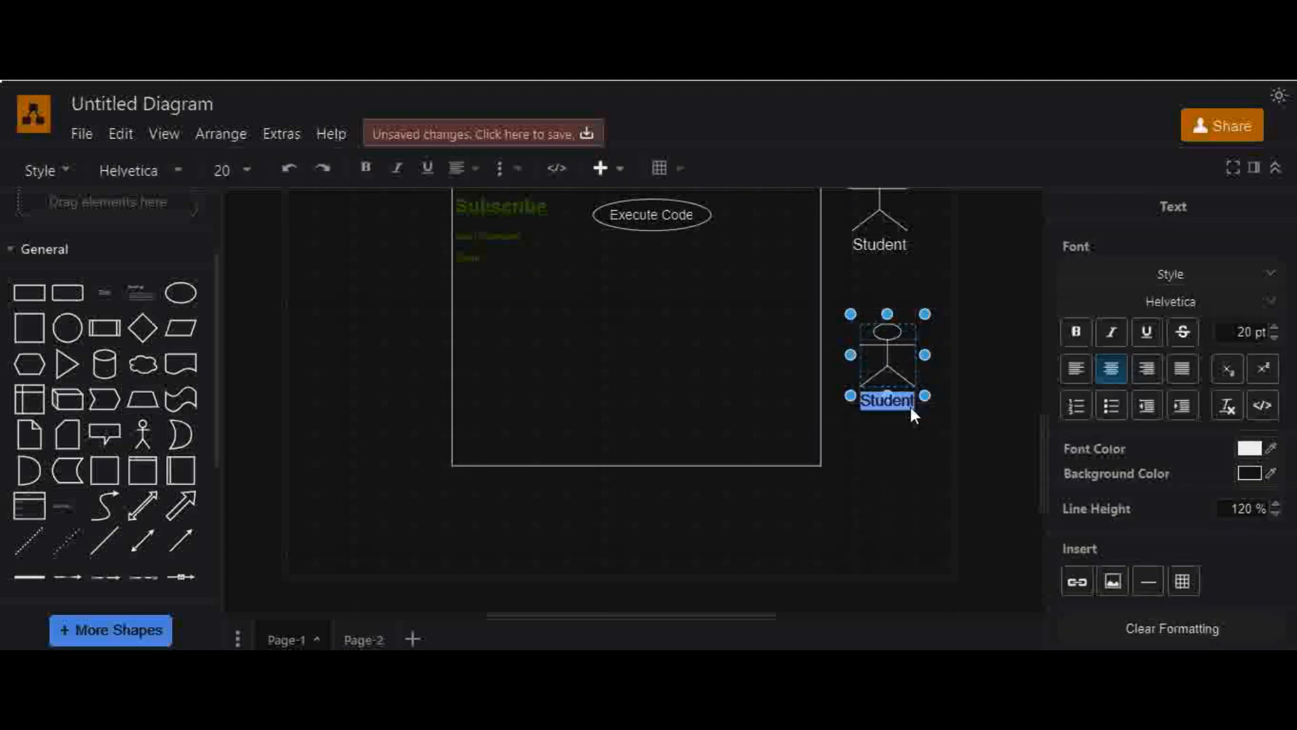
type("St")
type("stem")
Connect the Execute Code use case to the System actor with a line.
left_click(686, 214)
left_click(719, 286)
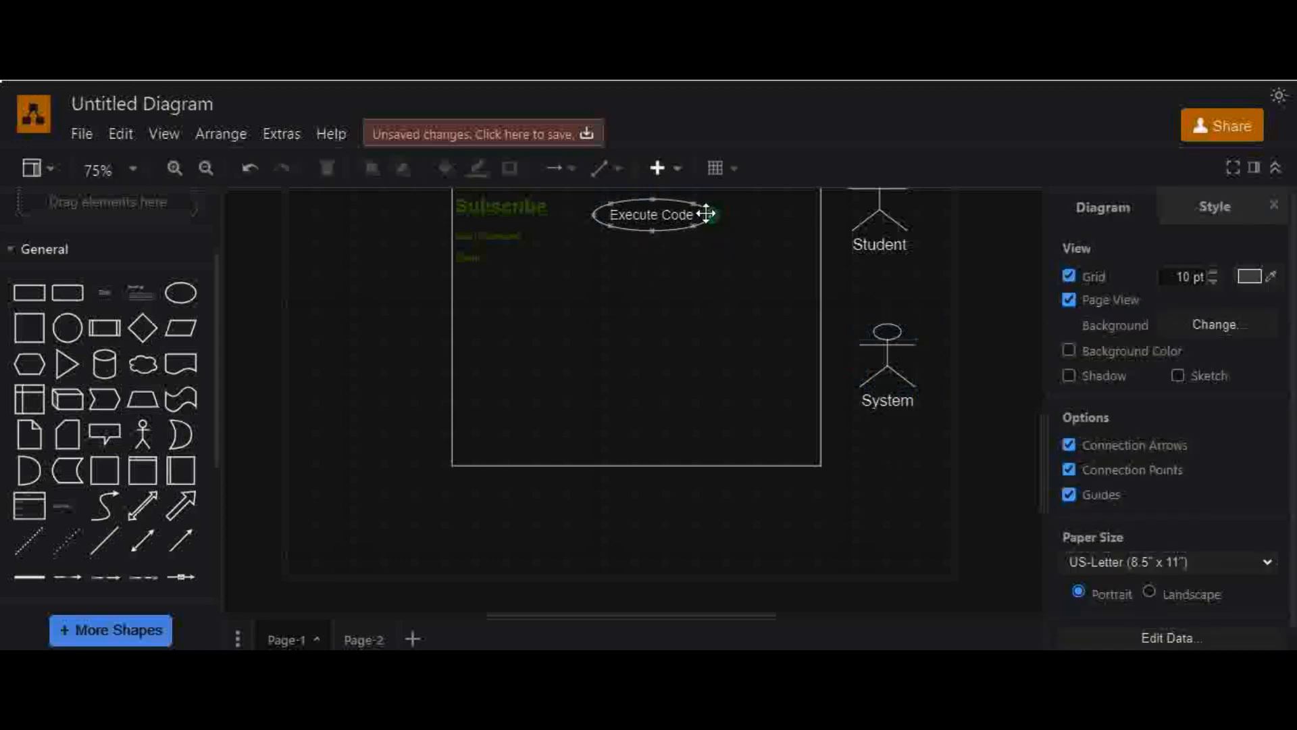
mouse_move(715, 214)
left_click_drag(711, 213, 868, 348)
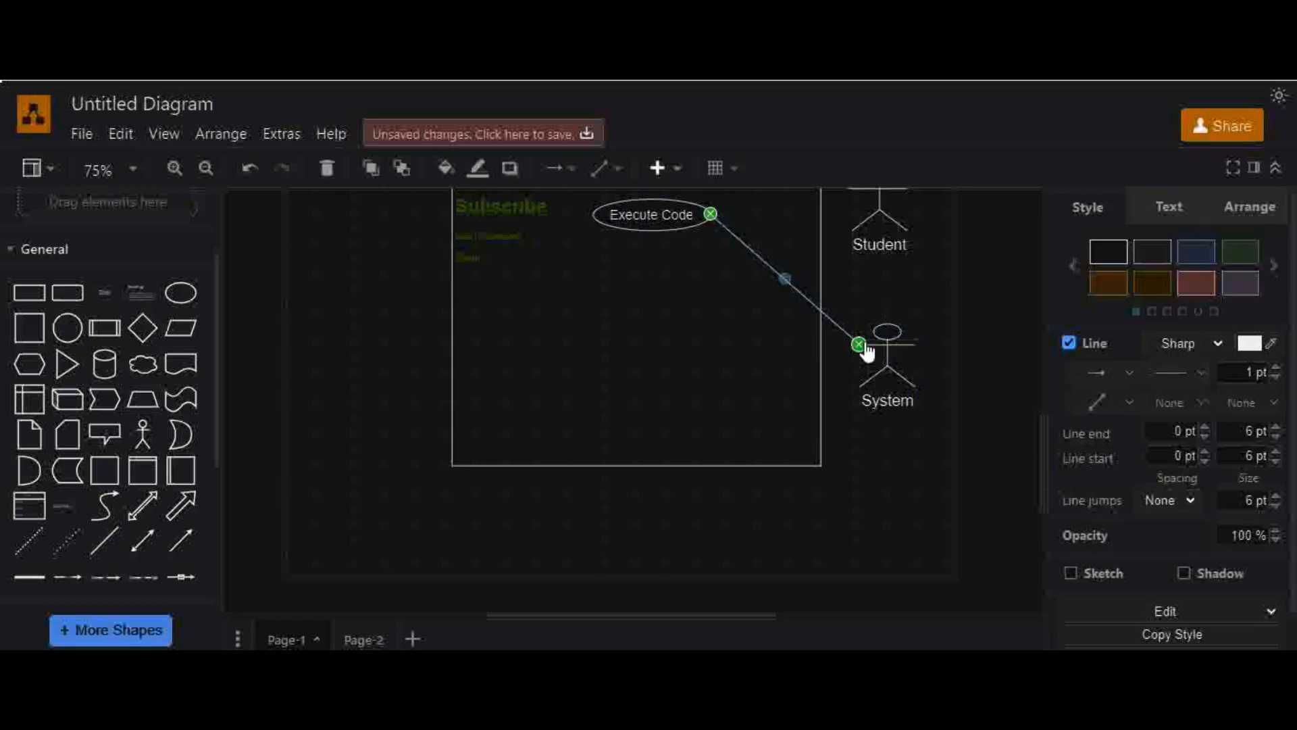
Add three copies of the Execute Code use case and spread them down the lower part of the boundary.
left_click(635, 225)
key("ctrl+v")
left_click_drag(652, 222, 632, 298)
key("ctrl+v")
key("ctrl+v")
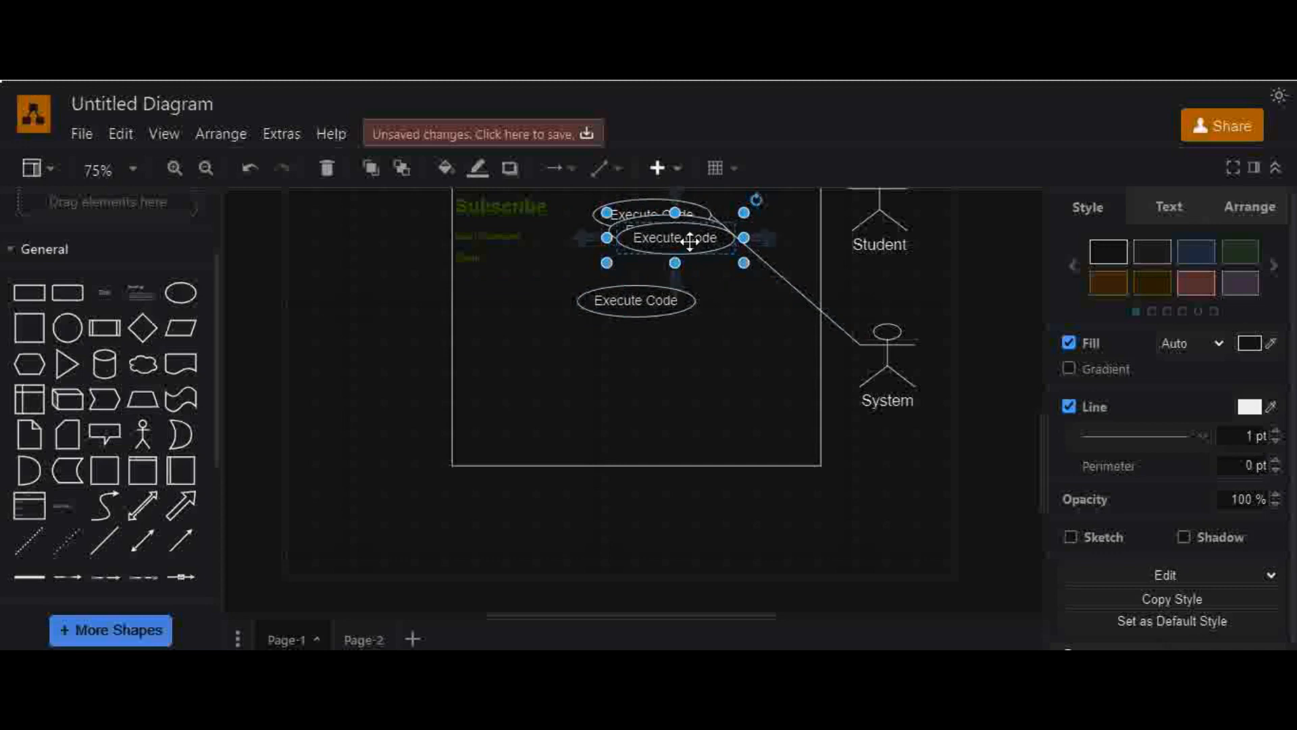
left_click_drag(689, 242, 723, 428)
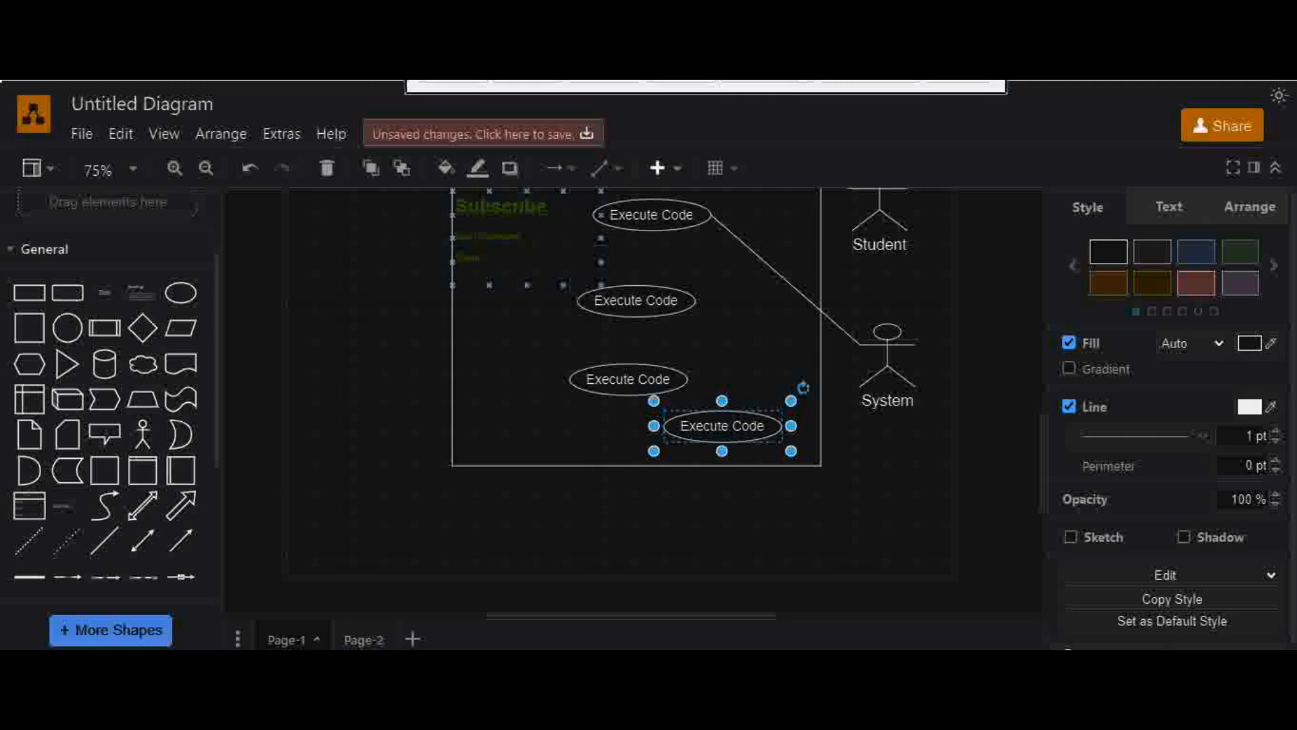
Label the lowest Execute Code copy "Automated Testing" and connect it to the System actor.
double_click(714, 421)
key("BackSpace")
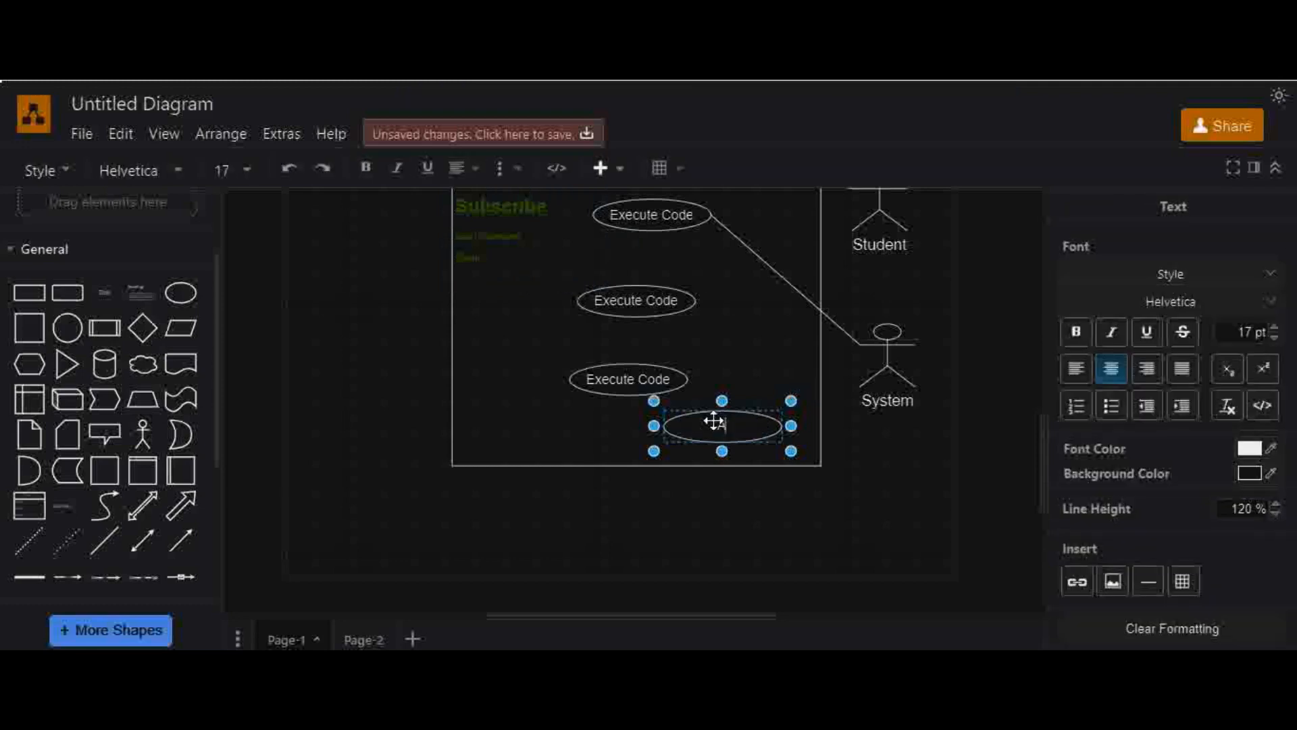
type("Automated ")
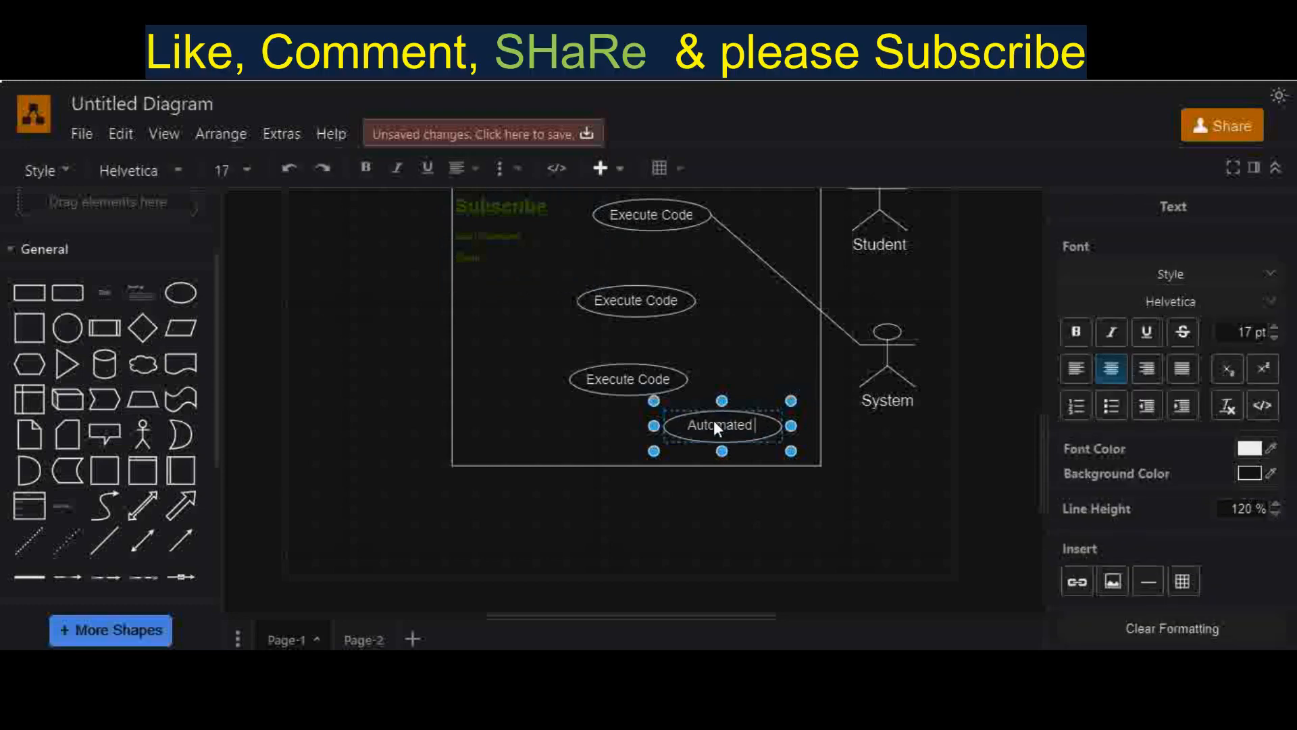
type("Testing")
left_click(775, 449)
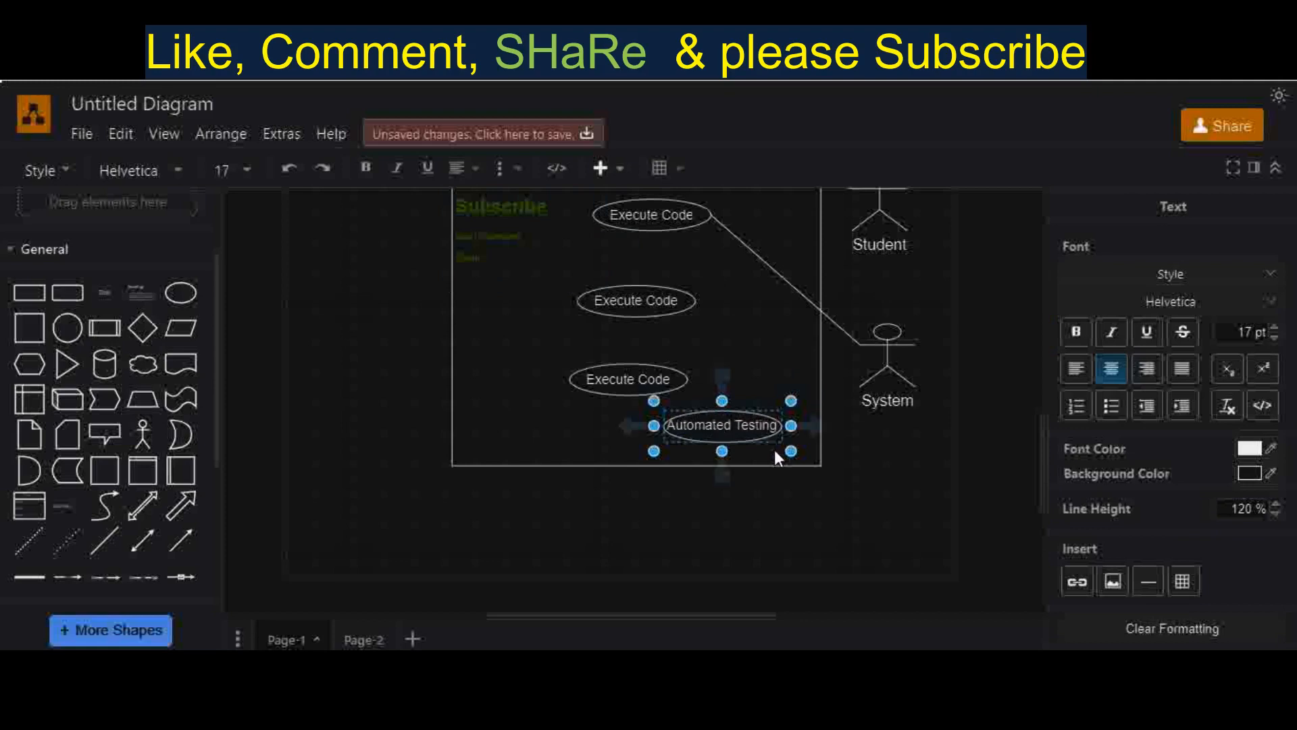
left_click(537, 431)
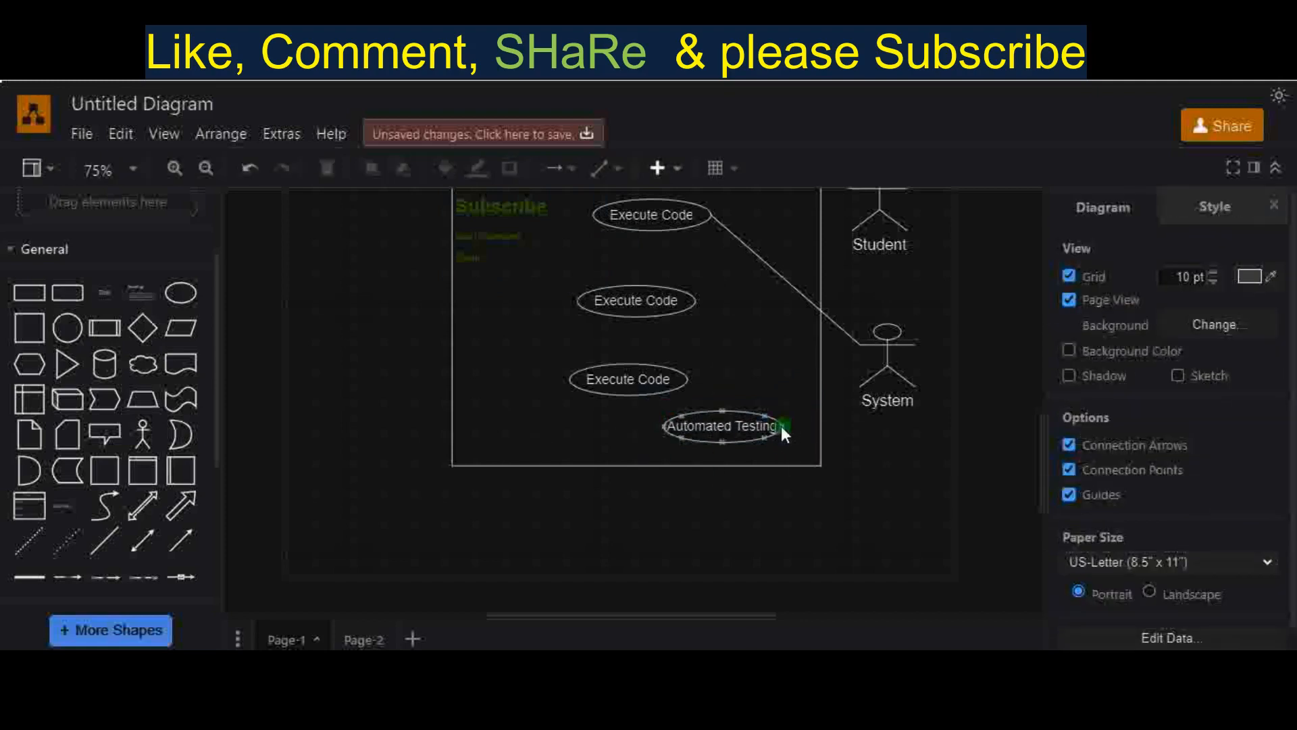
left_click_drag(781, 426, 859, 345)
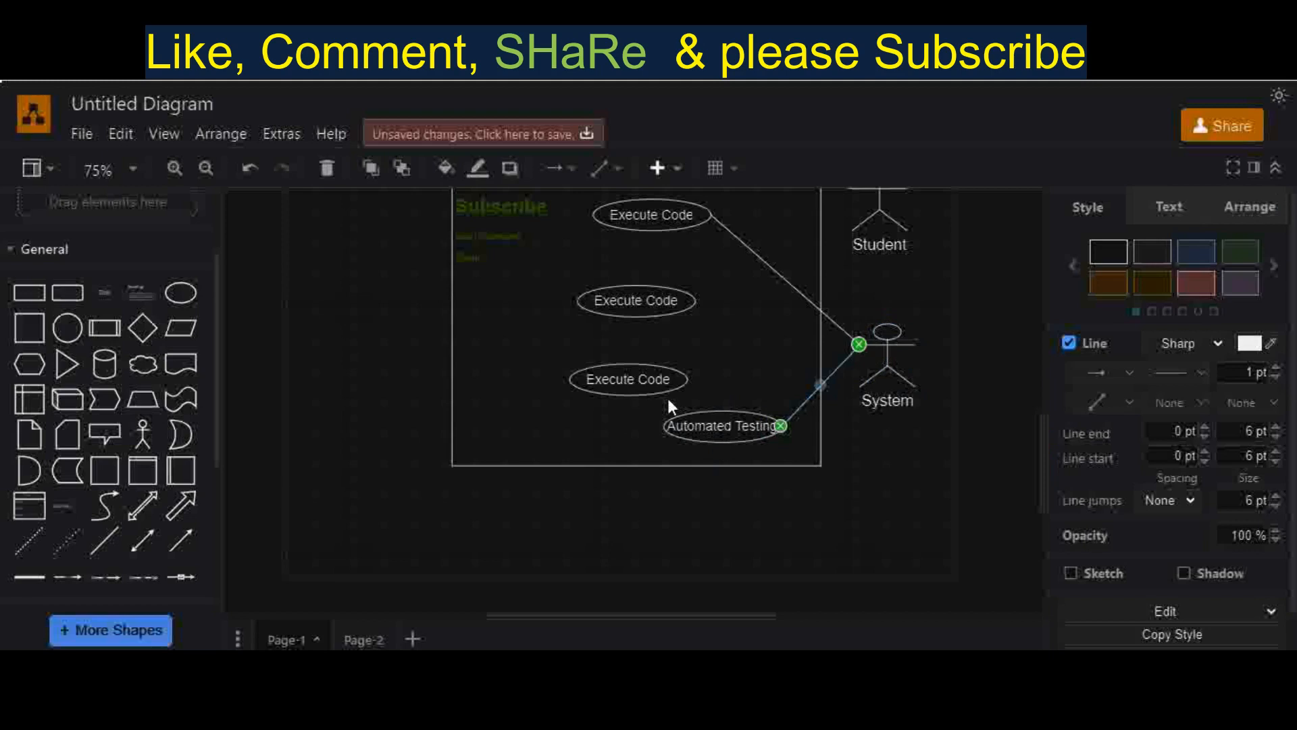
Extend the lowest use case's label to "Automated Testing of correctness" and widen its ellipse to the left to fit the text on one line.
double_click(748, 427)
type("of cor")
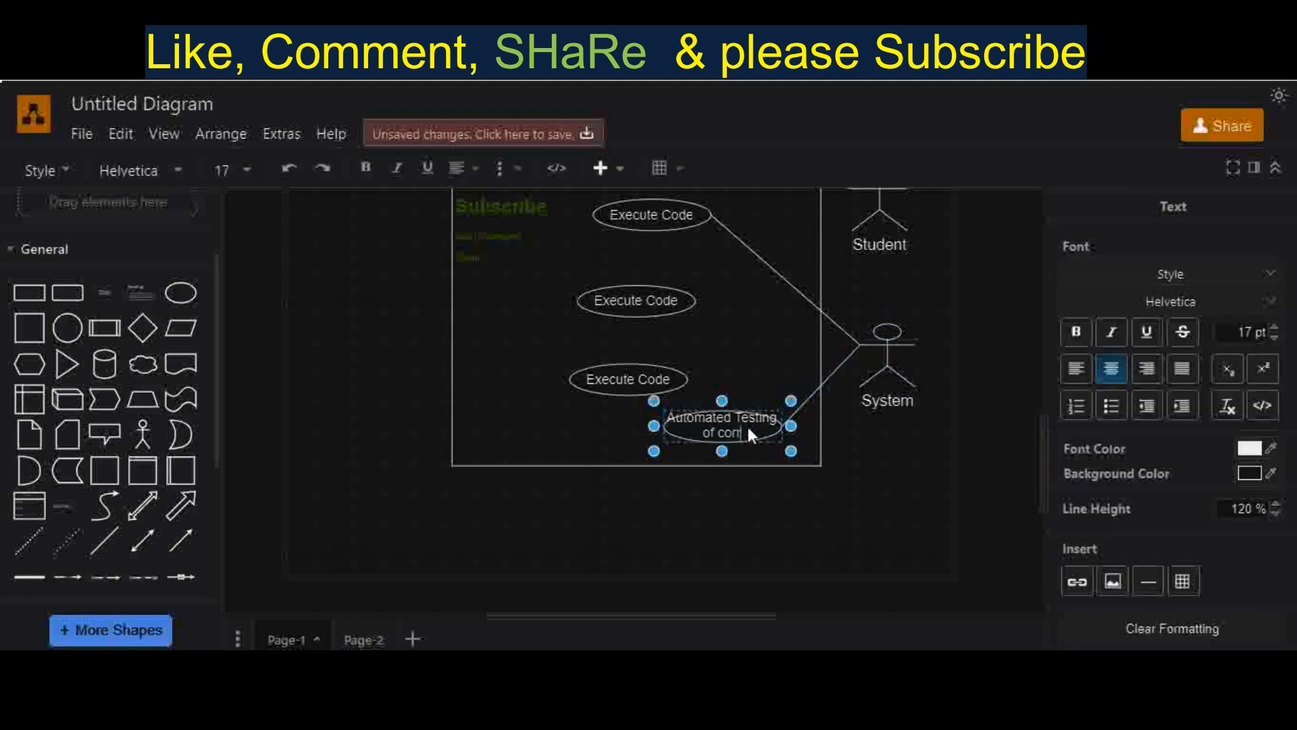
type("rectness")
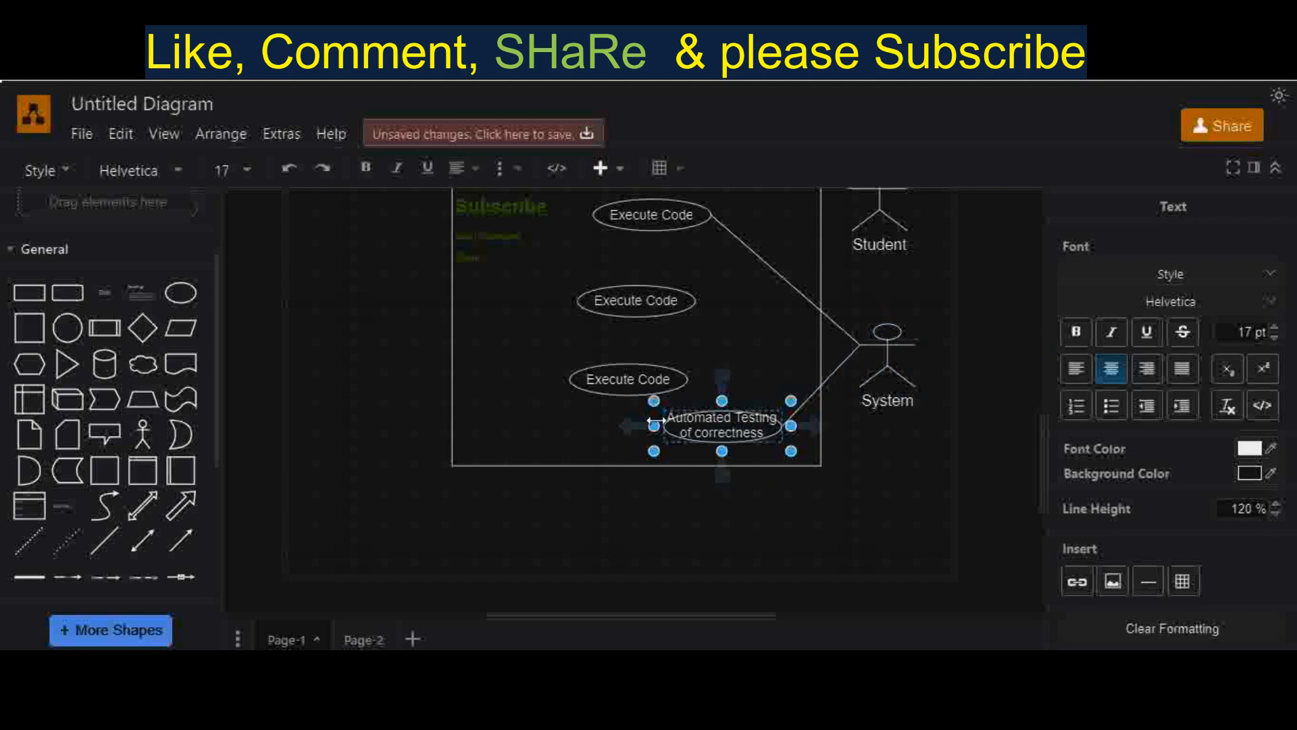
left_click_drag(653, 425, 559, 425)
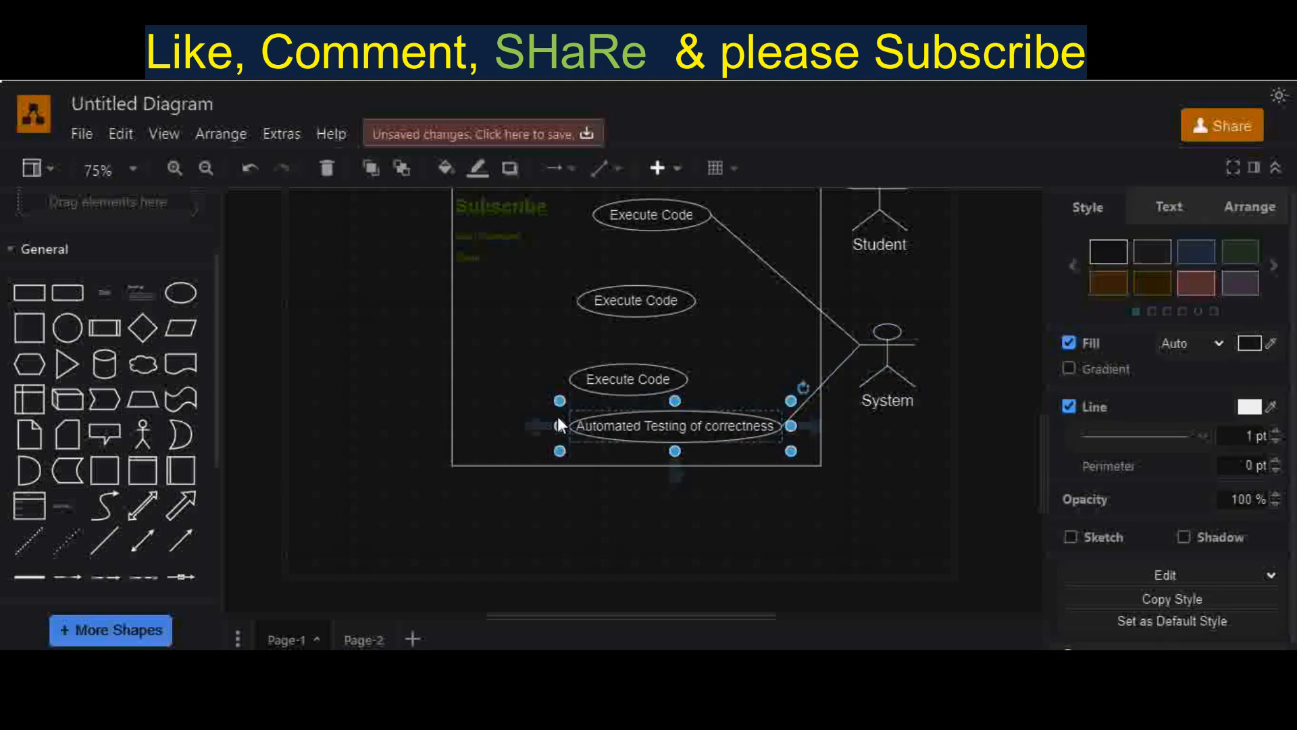
left_click(474, 367)
Rename the two remaining Execute Code copies: the lower one "Notify Result" and the upper one "Get Notifications".
double_click(615, 384)
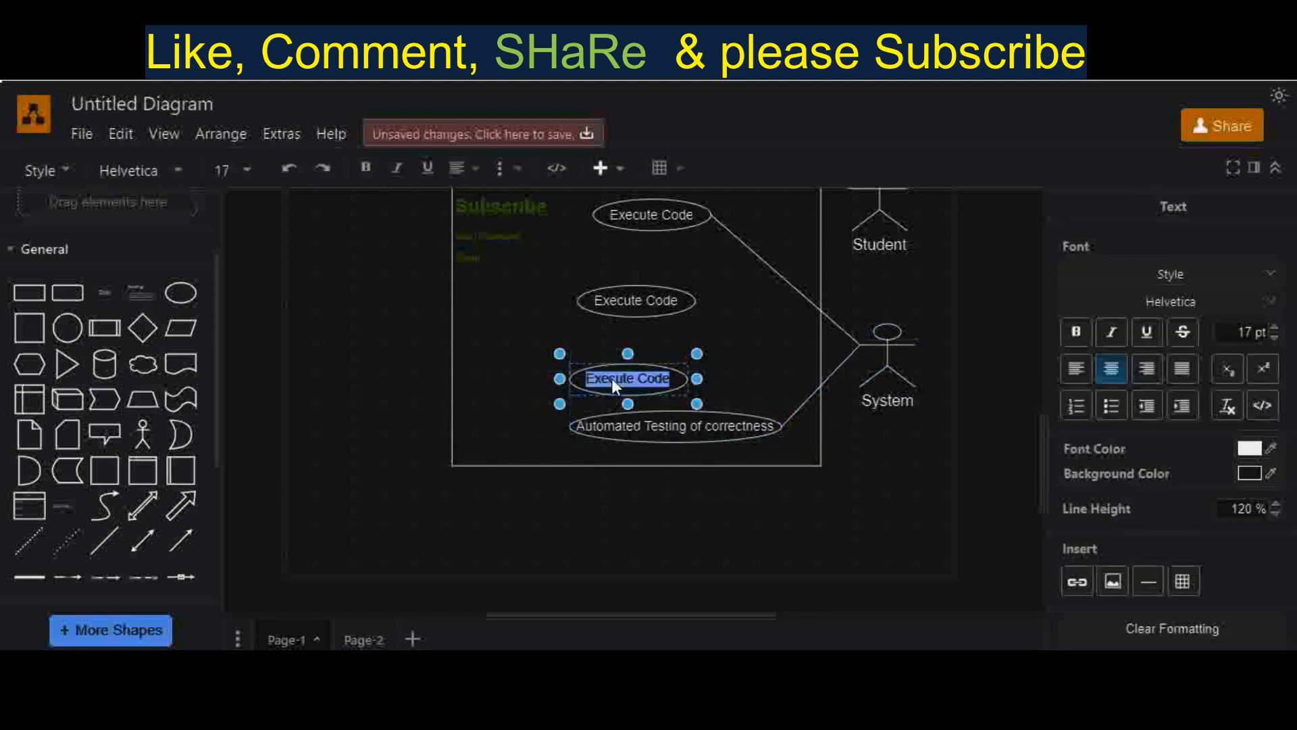
type("Notify Result")
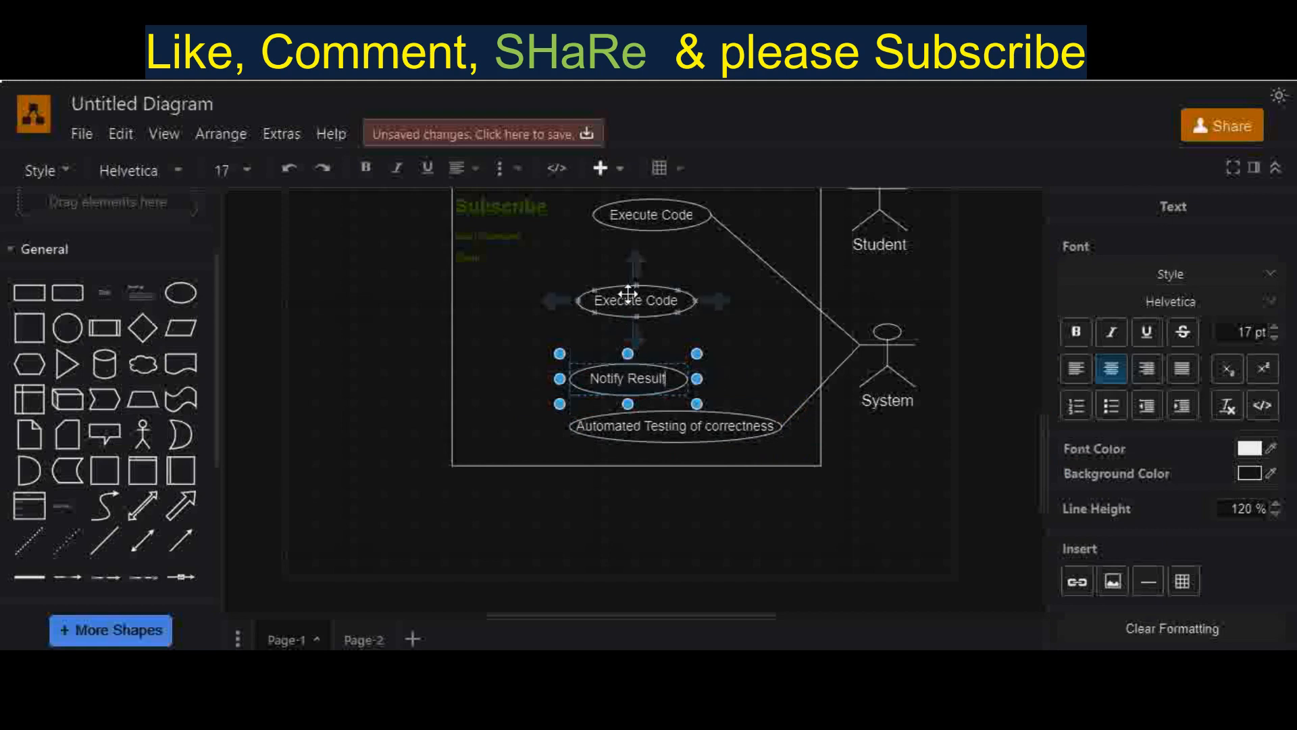
left_click(629, 295)
double_click(628, 298)
type("Get")
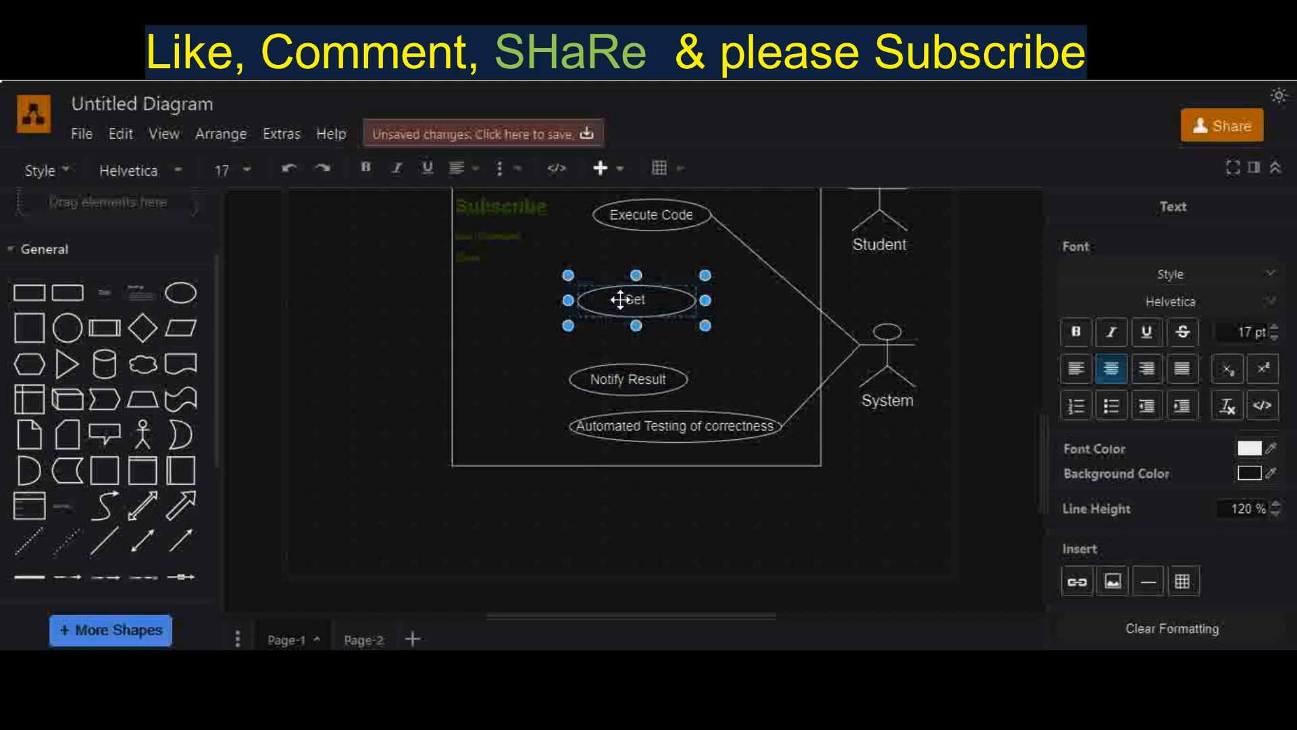
type(" Notifications")
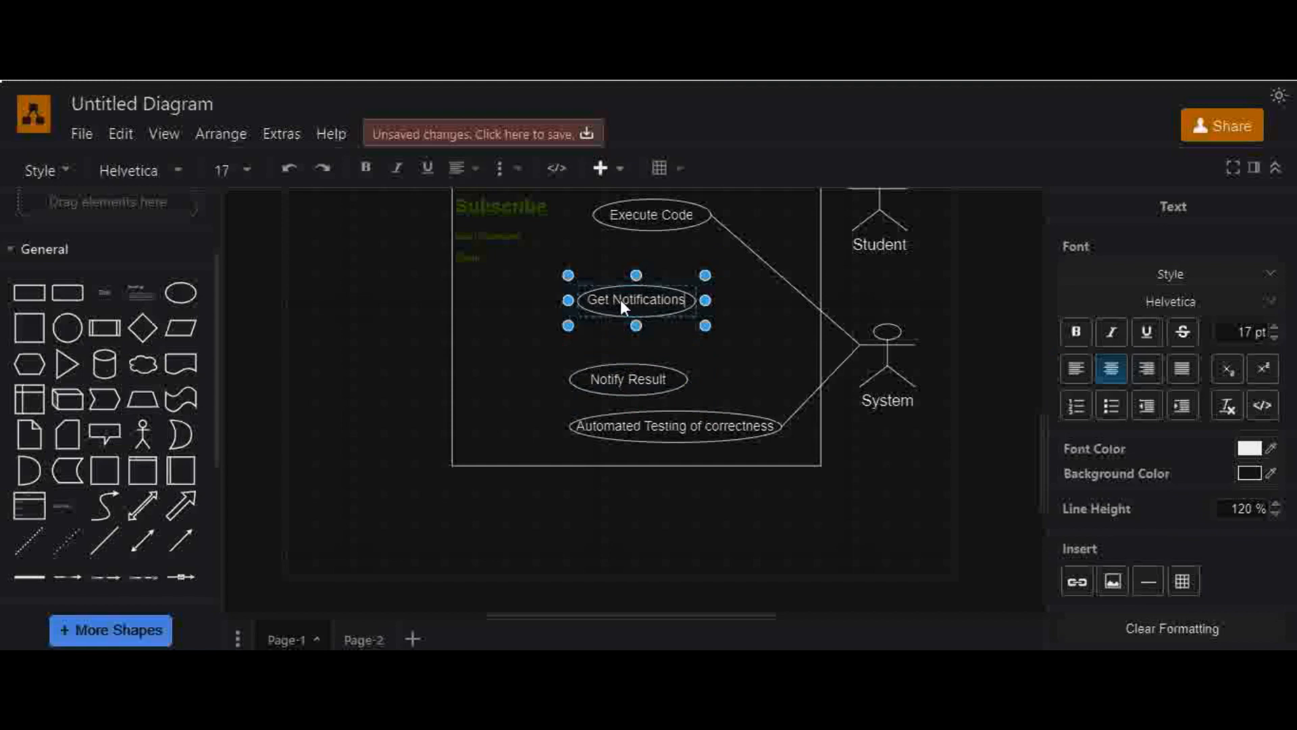
Connect Notify Result to the System actor and Get Notifications to the Student actor.
left_click(784, 351)
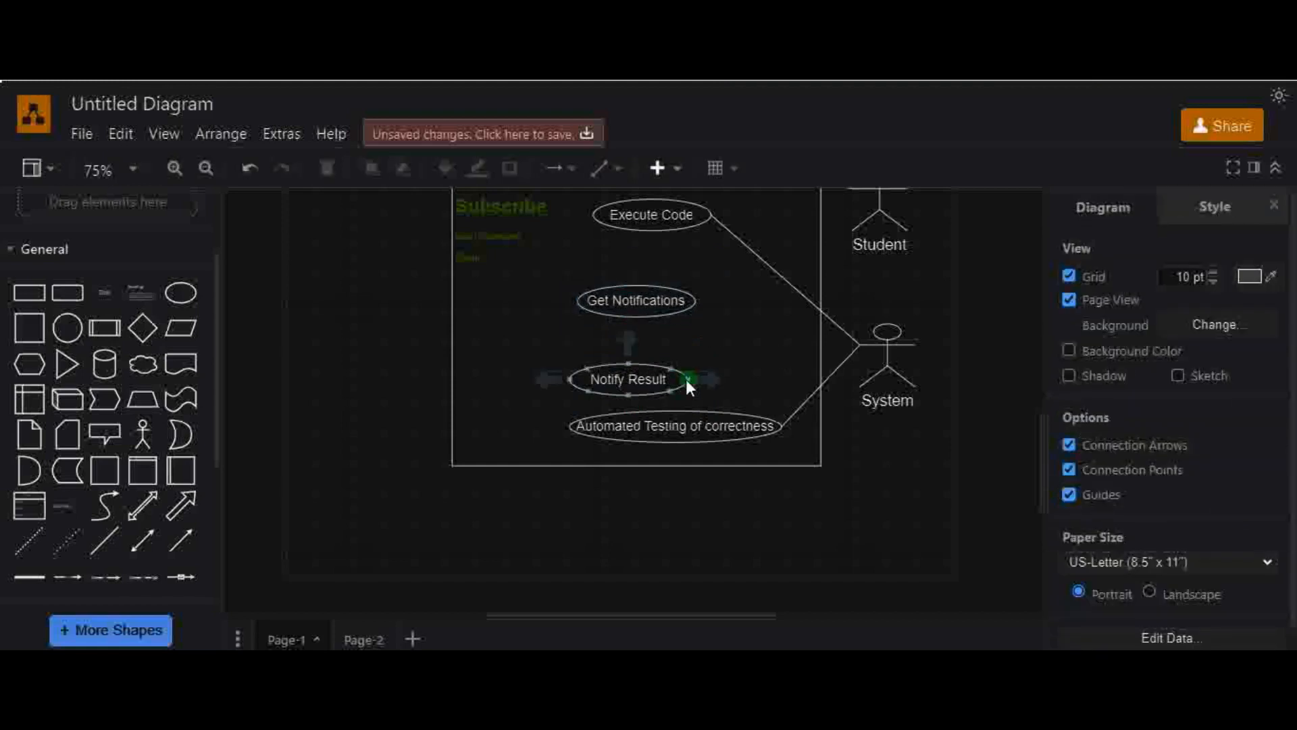
left_click_drag(686, 379, 860, 344)
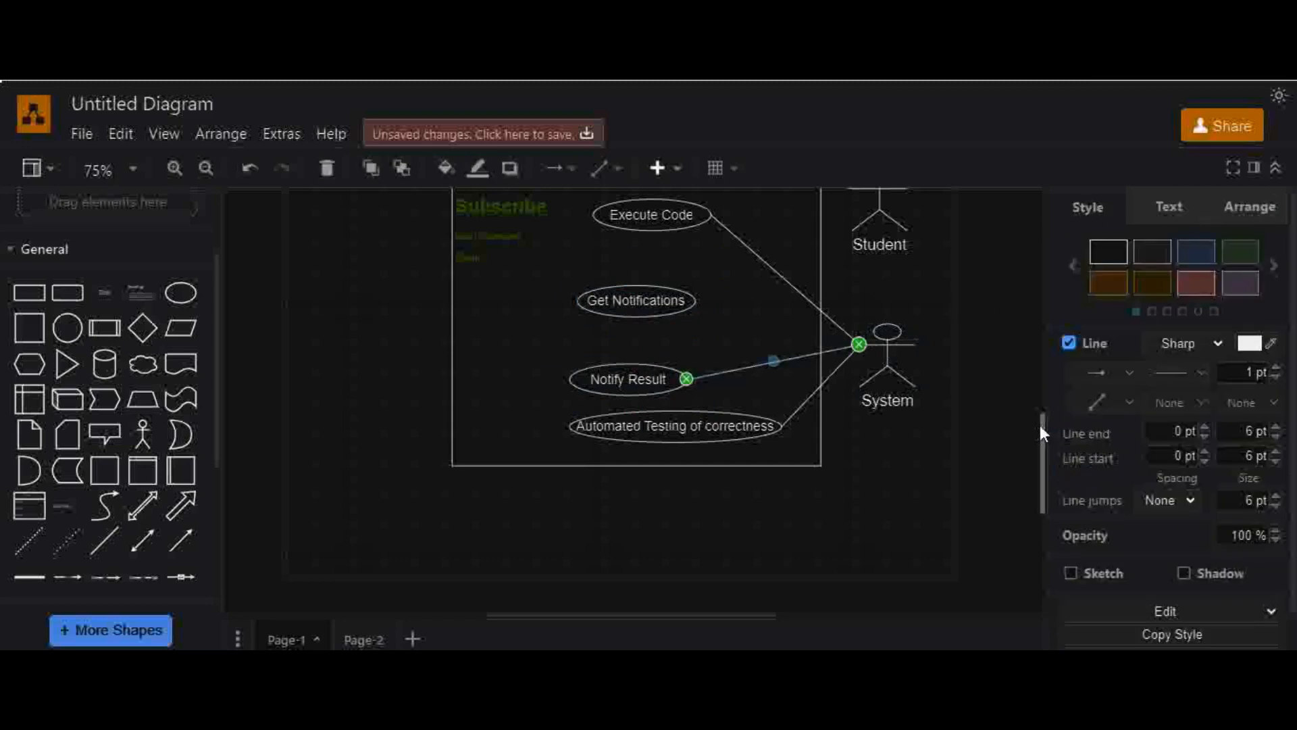
left_click_drag(1040, 425, 1041, 390)
left_click(838, 343)
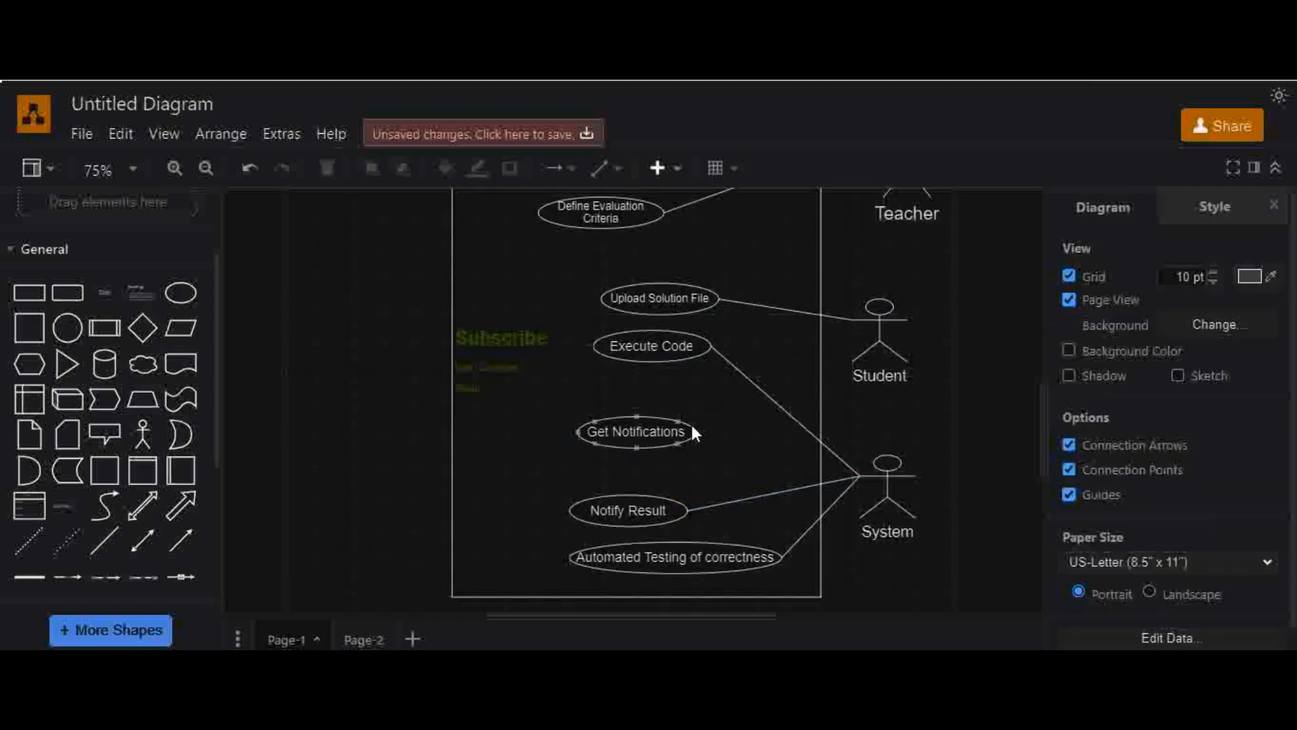
left_click_drag(696, 431, 852, 319)
Duplicate the Get Notifications use case and place the copy to the left of the original, inside the boundary.
left_click_drag(1042, 475, 1043, 512)
left_click(667, 318)
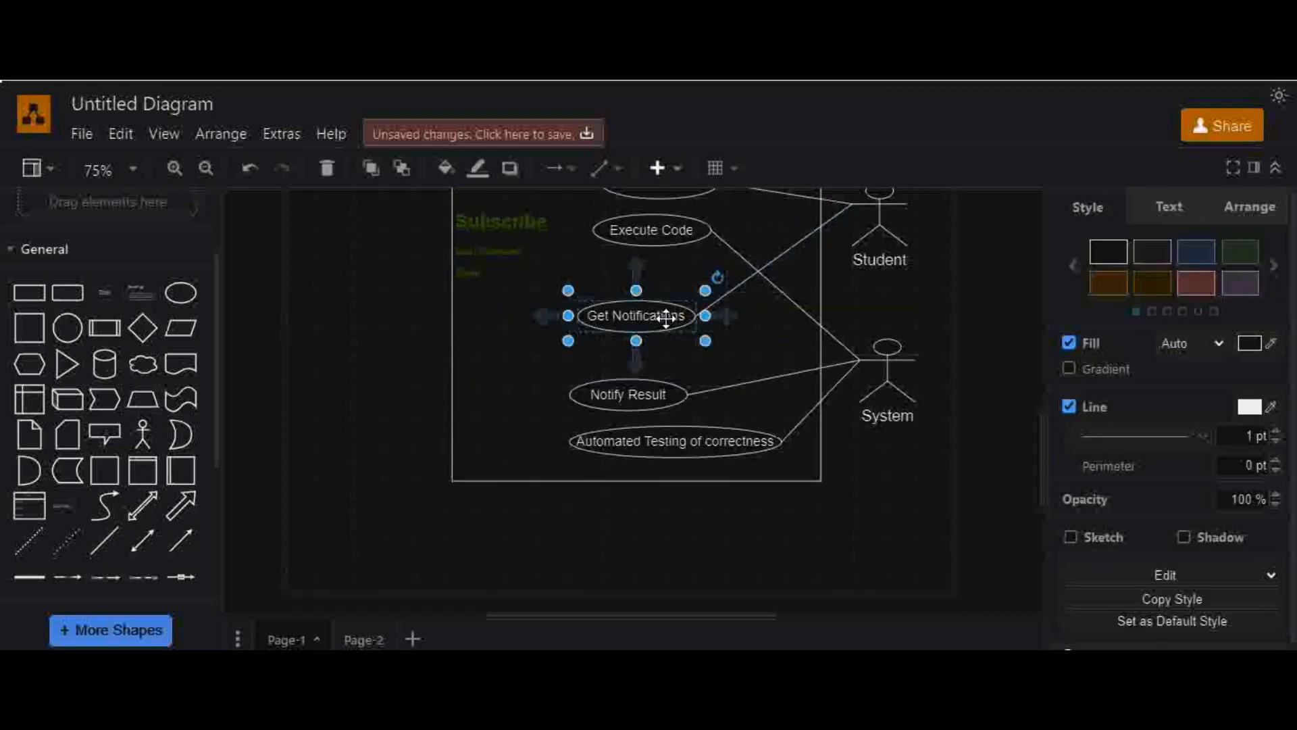
left_click_drag(666, 318, 540, 299, "ctrl")
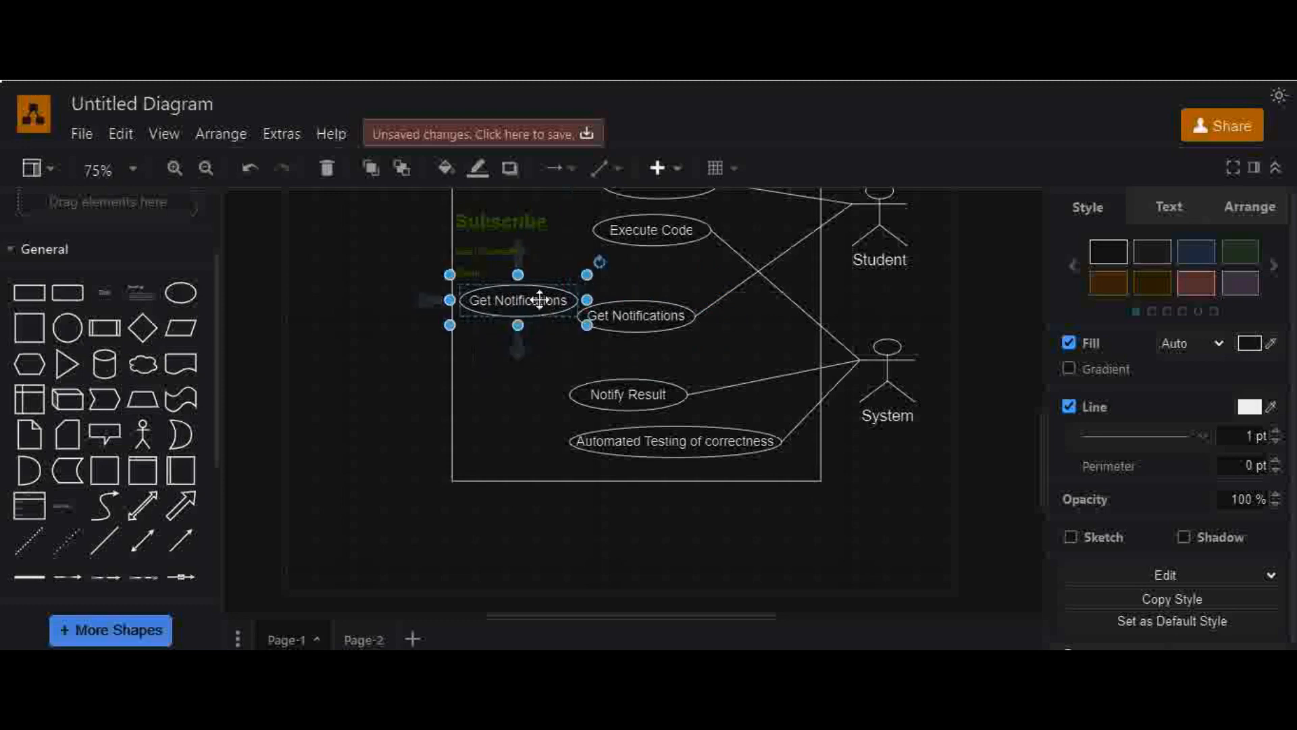
Add a "Check Syntax Errors" use case, about 190 x 40 in size, between Execute Code and Get Notifications.
key("ctrl+v")
left_click_drag(663, 336, 665, 276)
double_click(665, 275)
key("BackSpace")
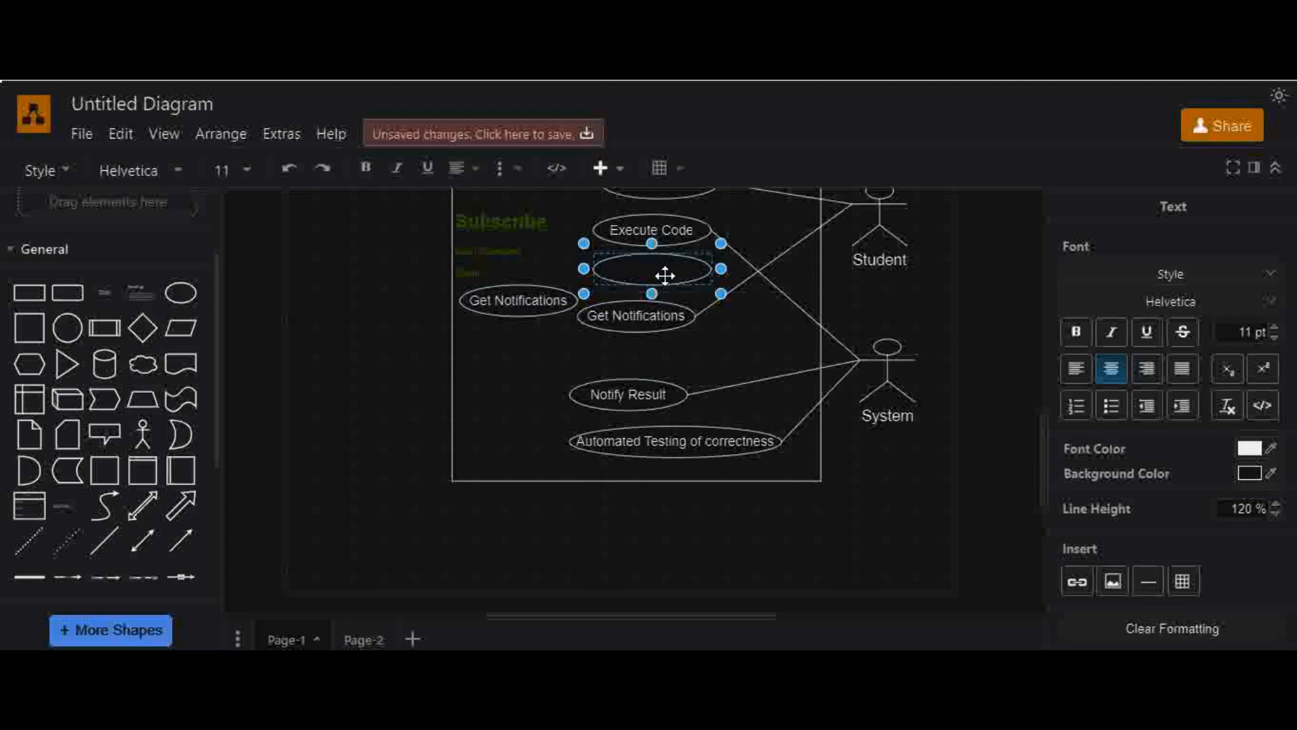
type("Check Syntax Errors")
left_click_drag(721, 269, 753, 266)
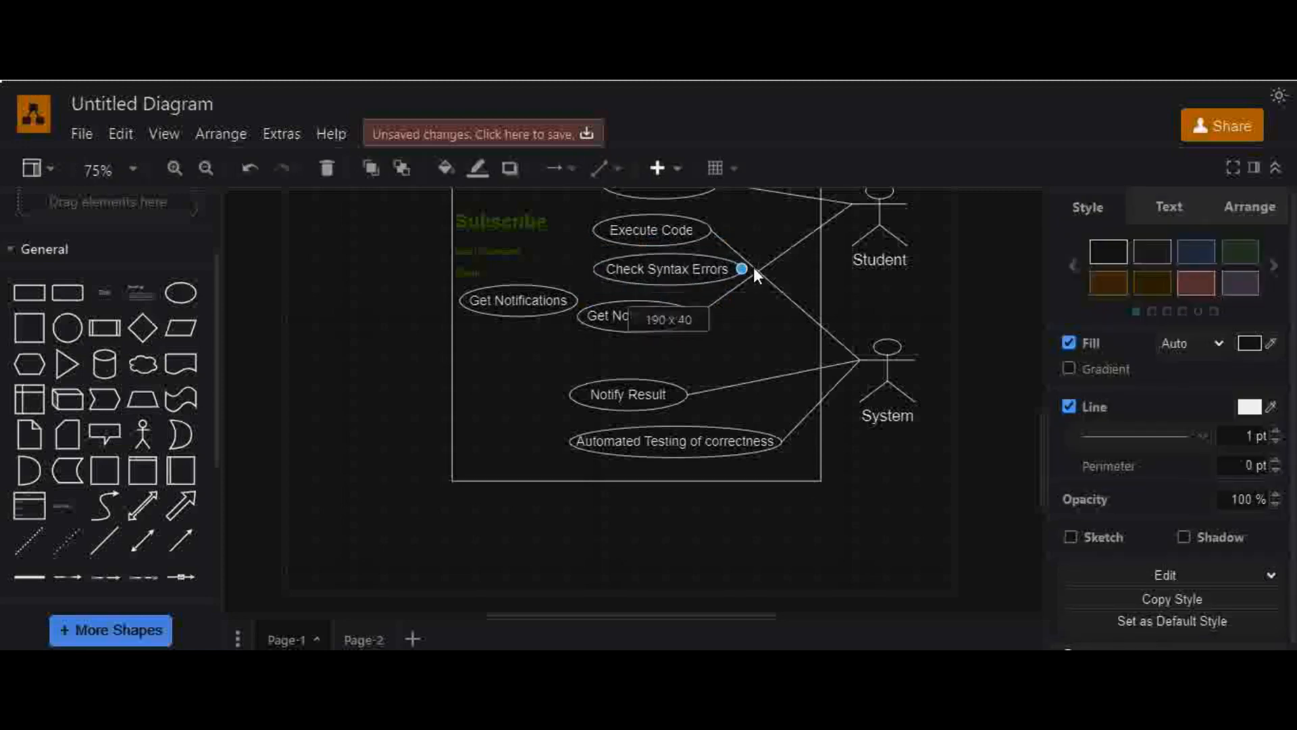